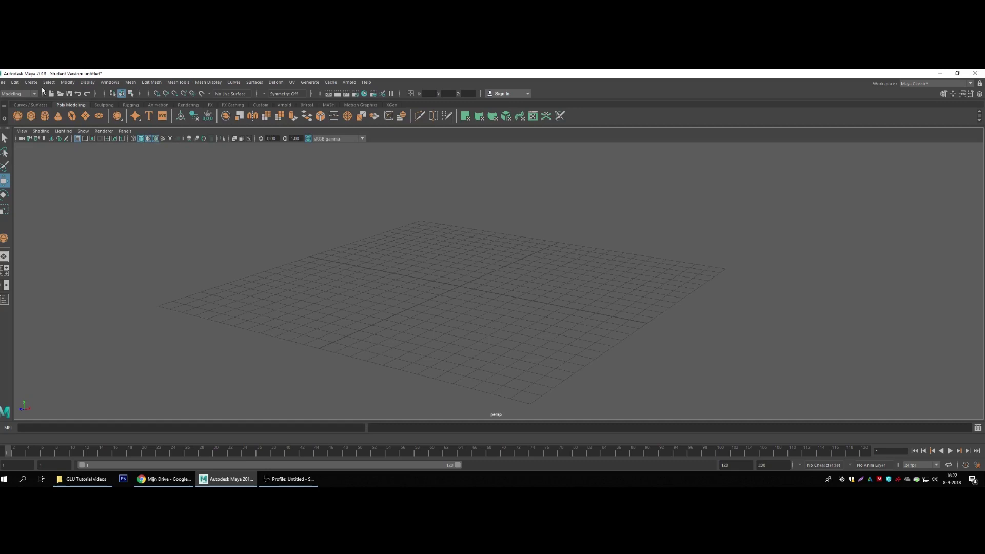
# Open the File menu to browse the file and scene commands.
pyautogui.click(3, 82)
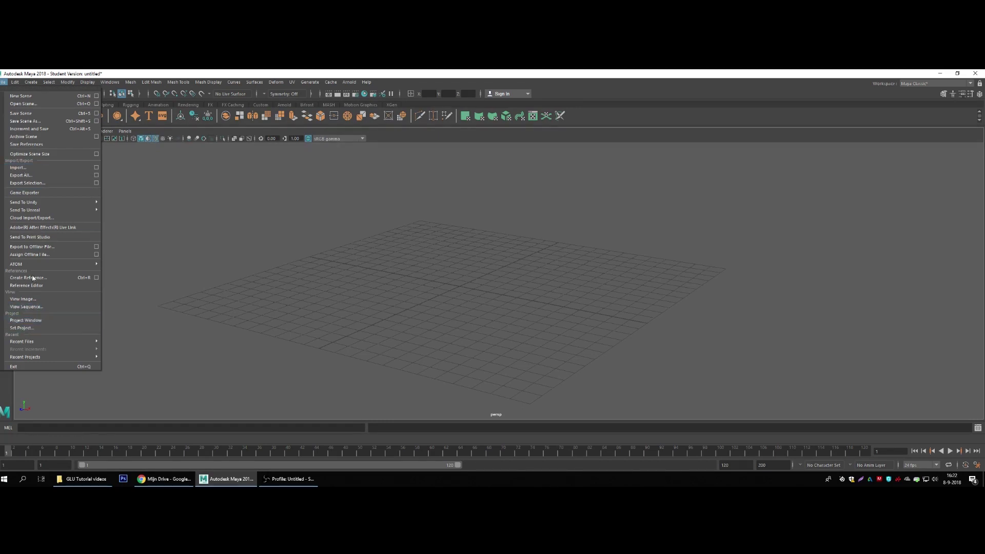
# Close the File menu and switch the menu set to Rigging, then back to Modeling.
pyautogui.click(4, 82)
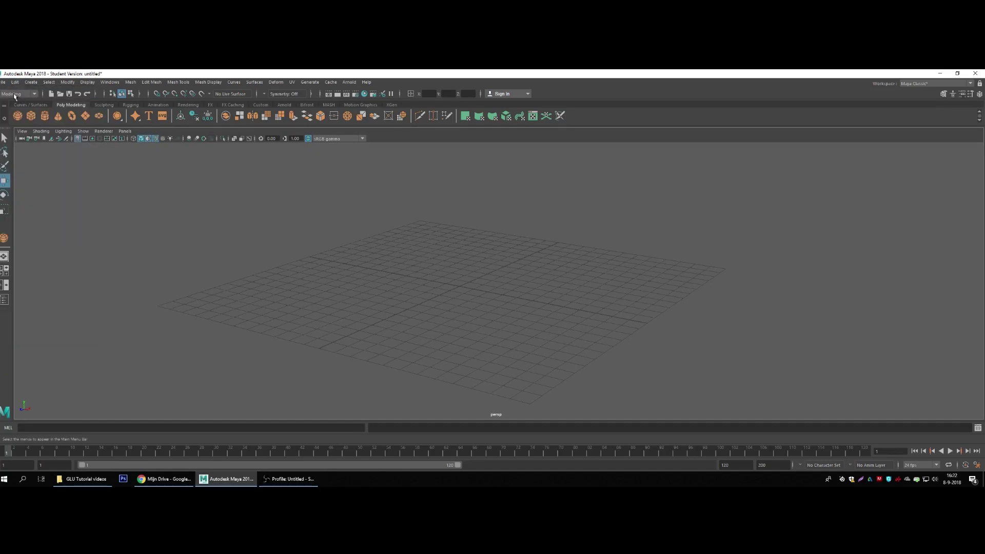
pyautogui.click(23, 95)
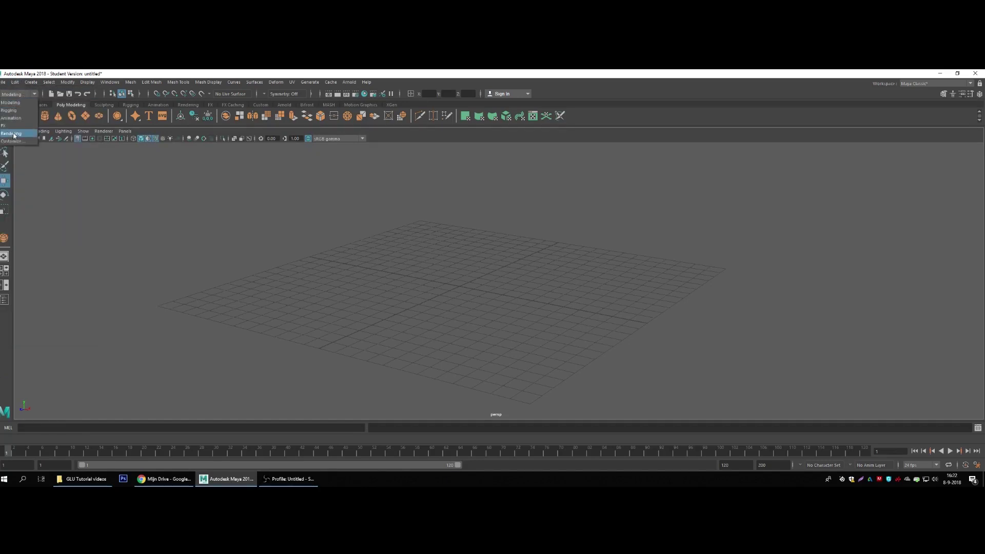
pyautogui.click(22, 97)
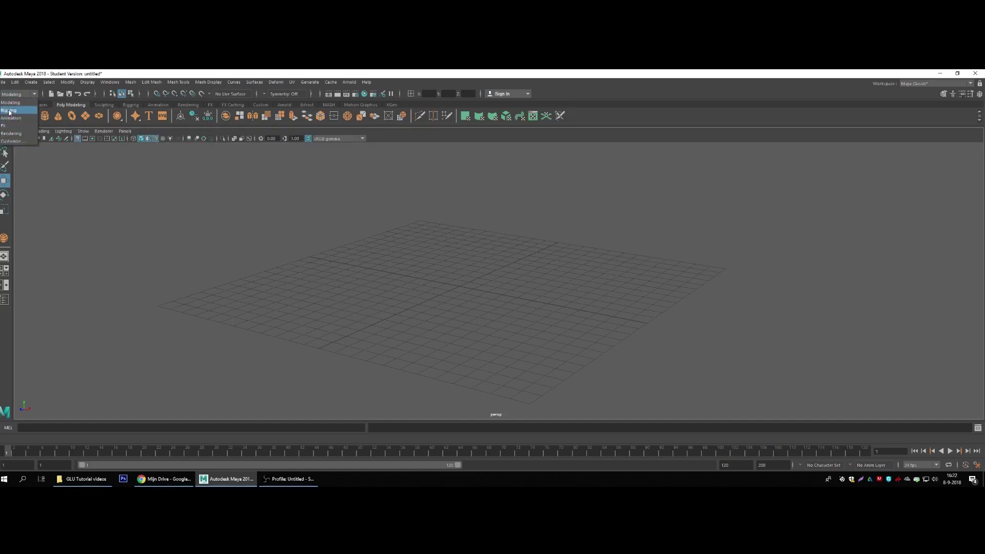
pyautogui.click(9, 111)
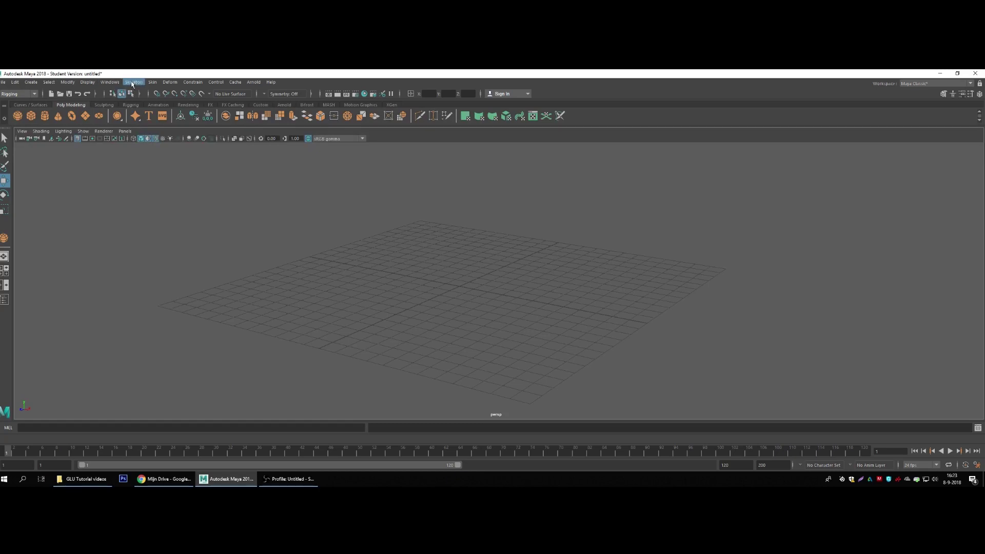
pyautogui.click(19, 94)
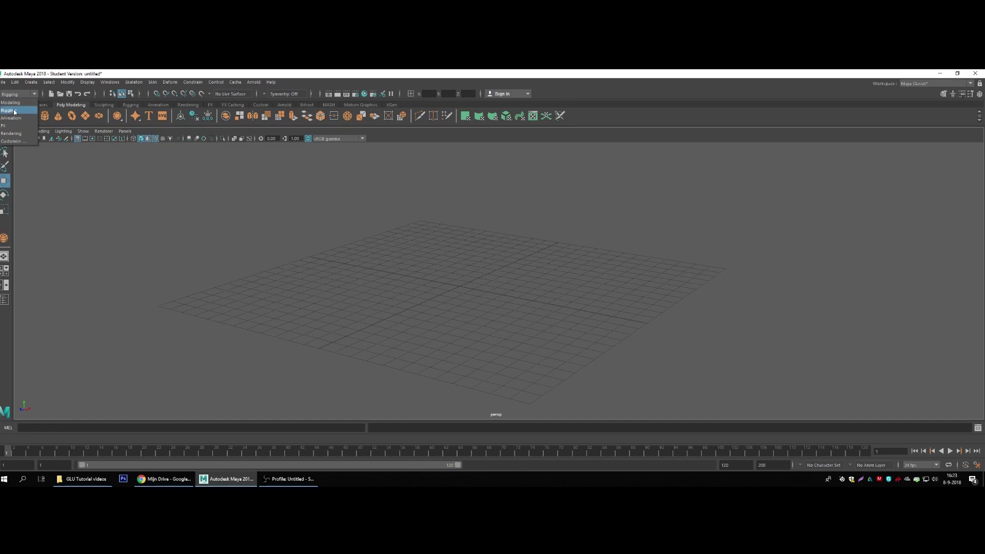
pyautogui.click(11, 103)
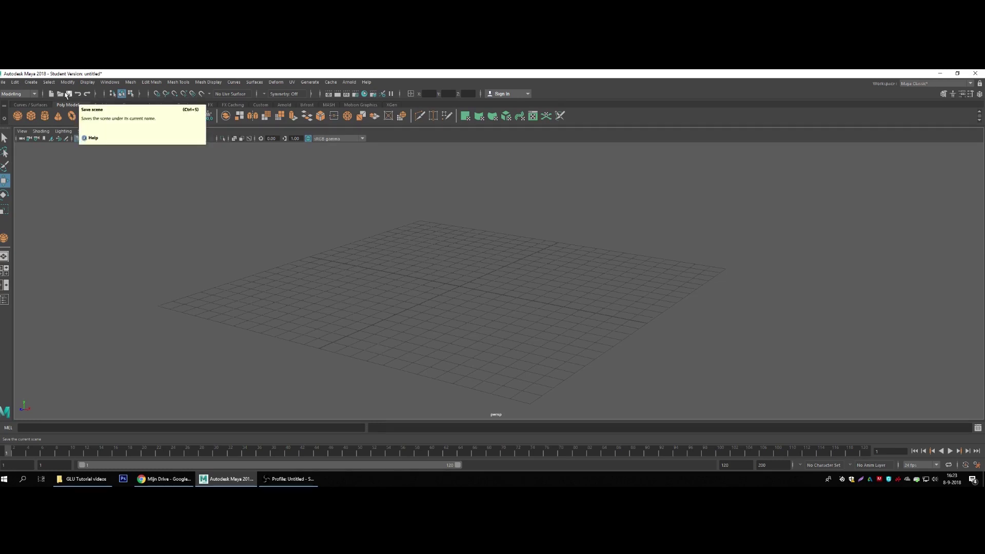
# Glance at the File menu, then switch the shelf to the Curves / Surfaces tab.
pyautogui.click(2, 83)
pyautogui.click(2, 83)
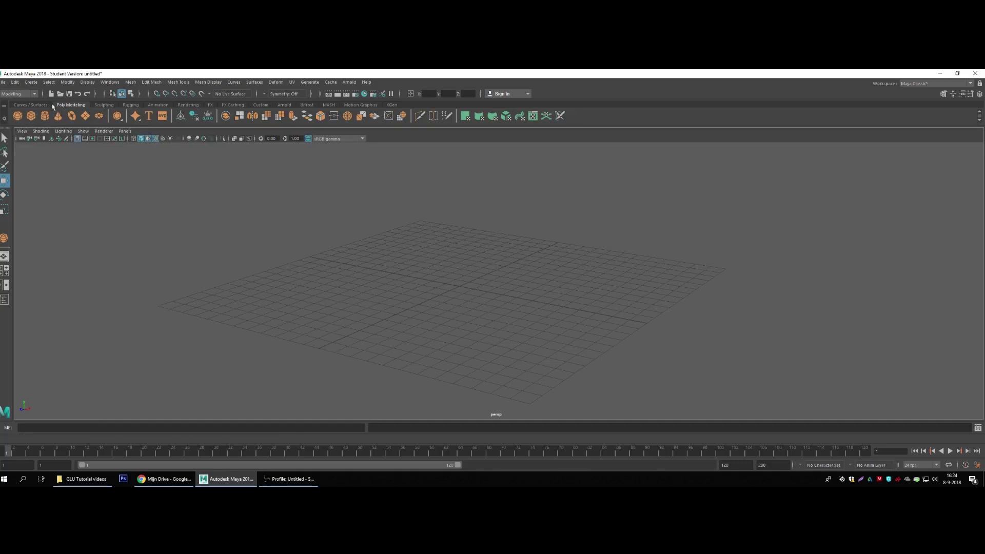
pyautogui.click(35, 105)
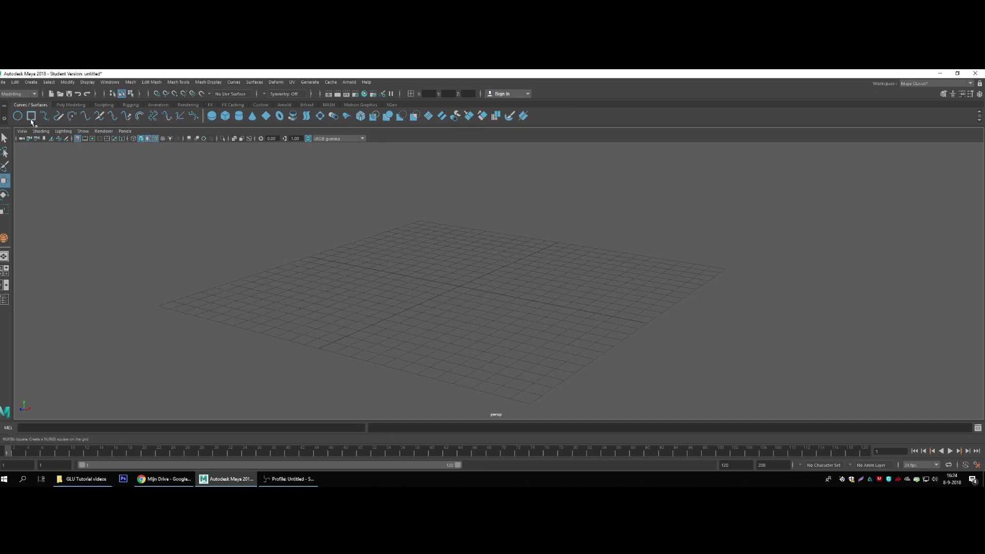
# Return to the Poly Modeling shelf, add a test polygon sphere, then delete it.
pyautogui.click(62, 106)
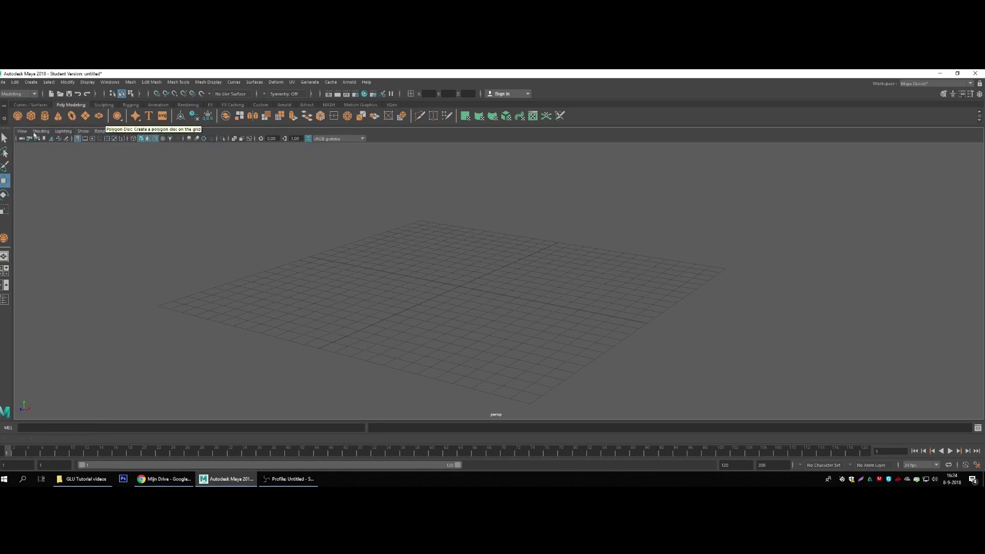
pyautogui.click(19, 117)
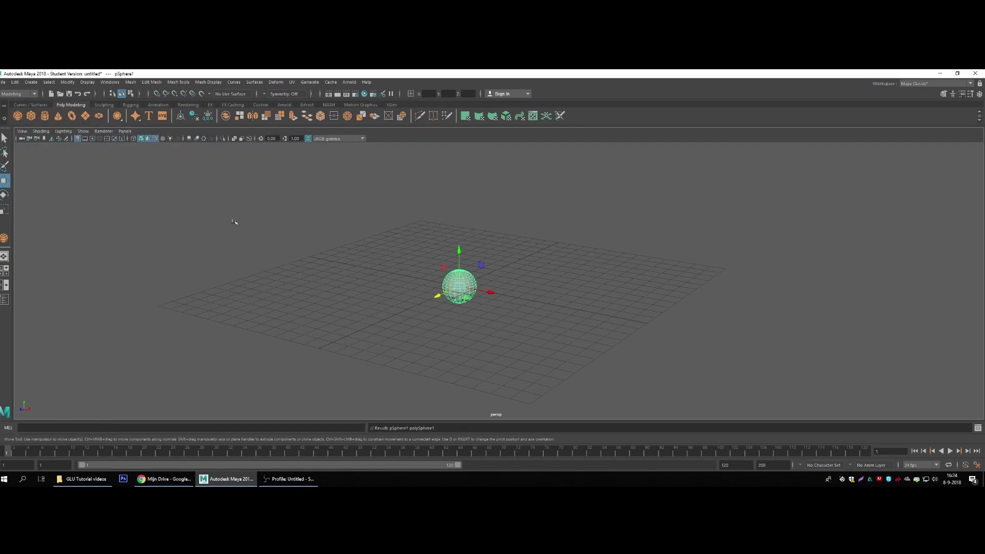
pyautogui.press('Delete')
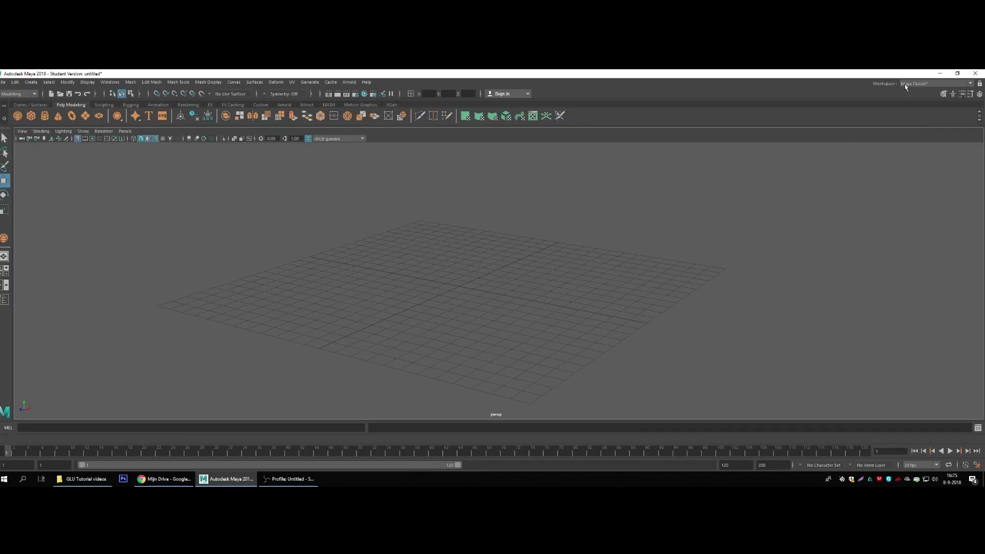
pyautogui.click(943, 84)
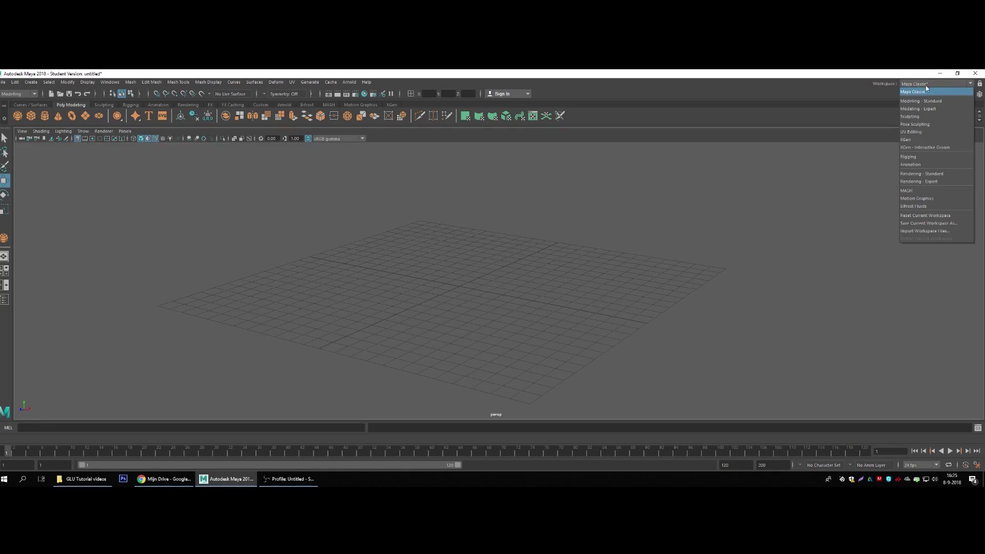
pyautogui.click(932, 82)
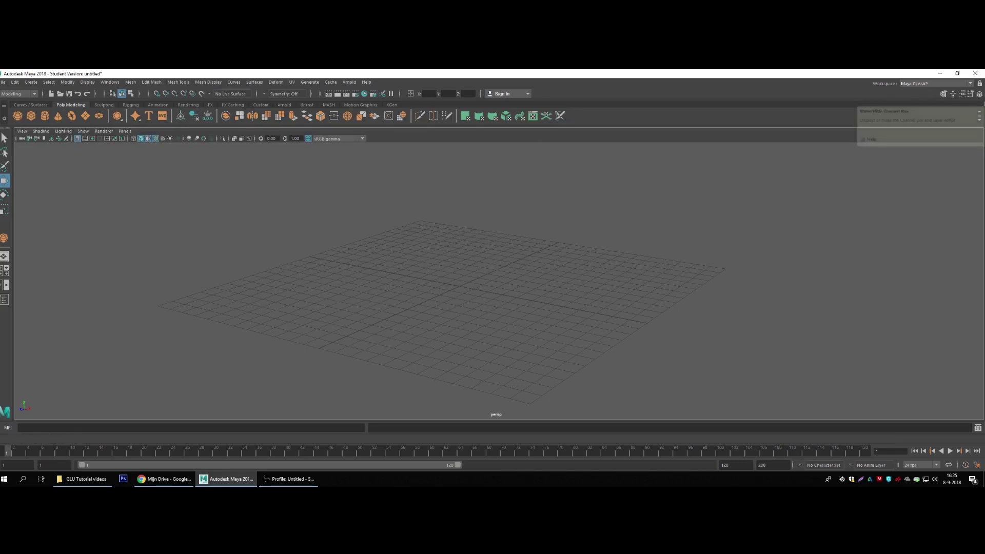
# Float the Channel Box / Layer Editor, then dock it along the right edge.
pyautogui.click(979, 94)
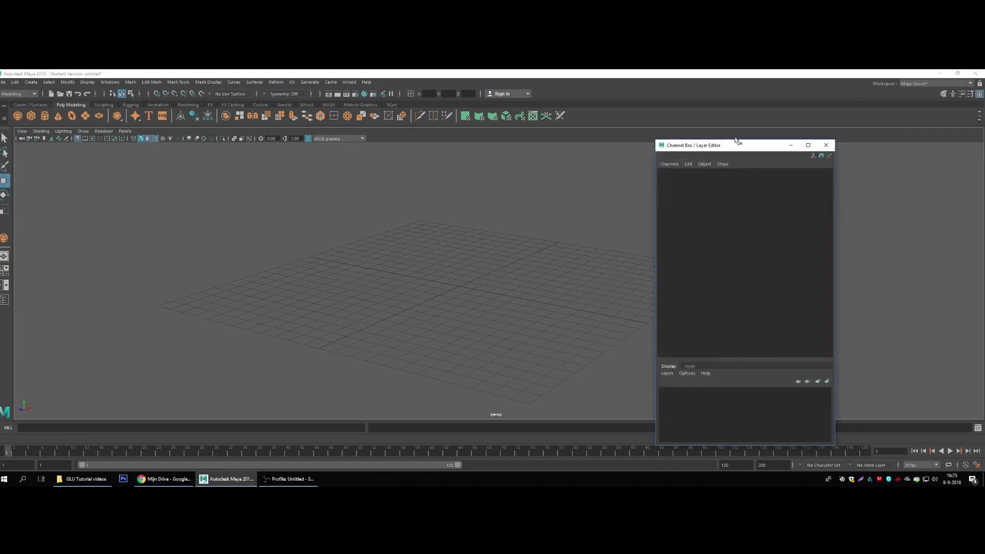
pyautogui.moveTo(704, 147)
pyautogui.mouseDown()
pyautogui.moveTo(914, 131)
pyautogui.moveTo(983, 143)
pyautogui.mouseUp()
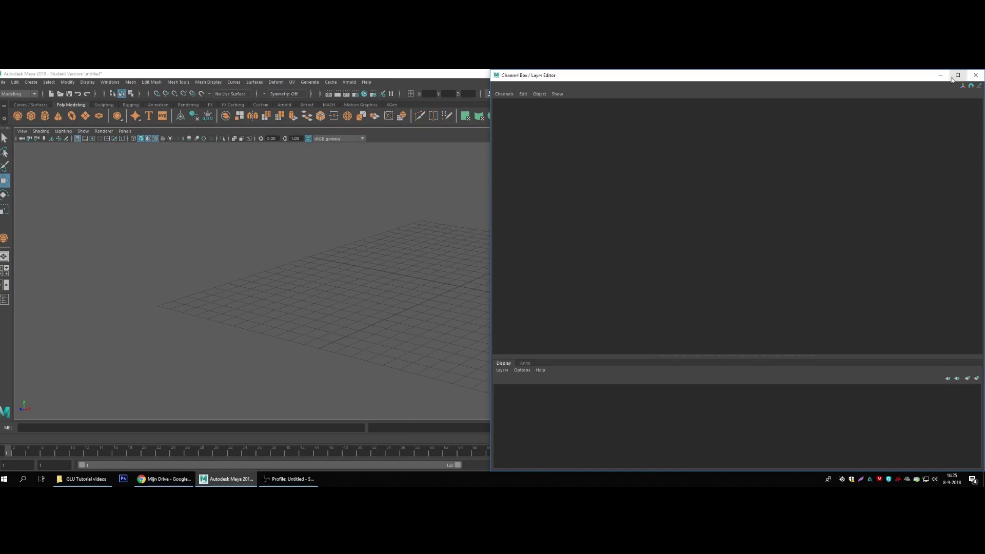
pyautogui.moveTo(946, 75)
pyautogui.mouseDown()
pyautogui.moveTo(968, 131)
pyautogui.moveTo(902, 109)
pyautogui.moveTo(982, 137)
pyautogui.mouseUp()
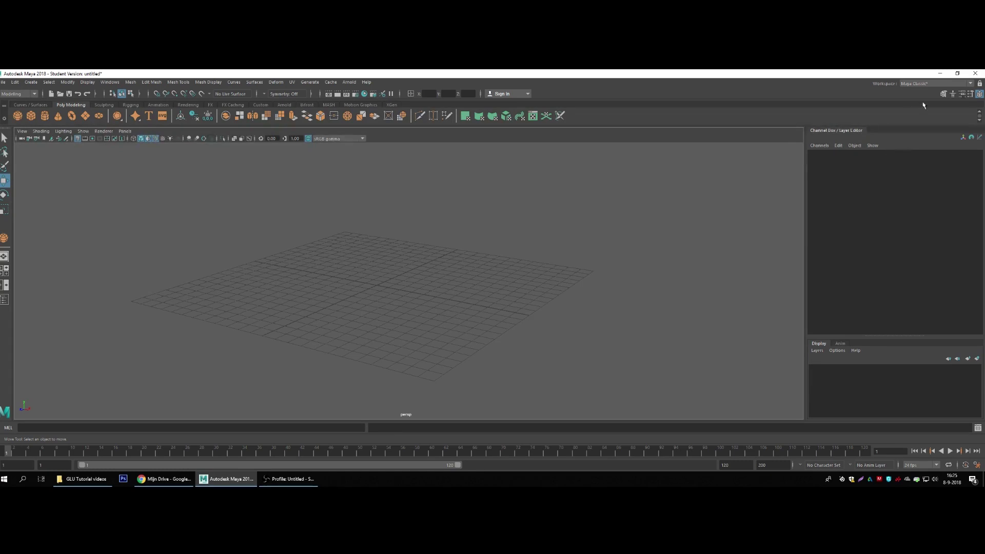
# After briefly checking Tool Settings, dock the Attribute Editor beside the Channel Box.
pyautogui.click(970, 93)
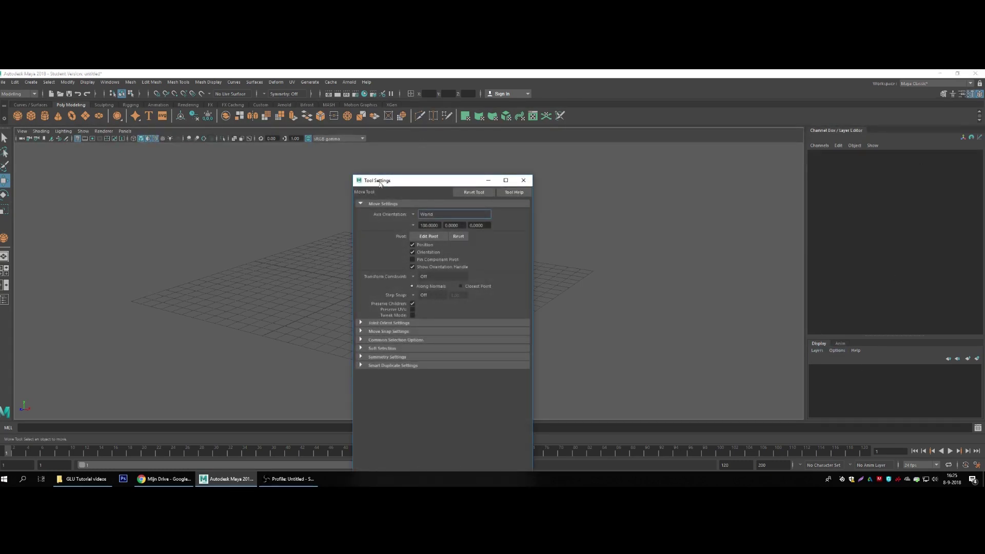
pyautogui.click(524, 180)
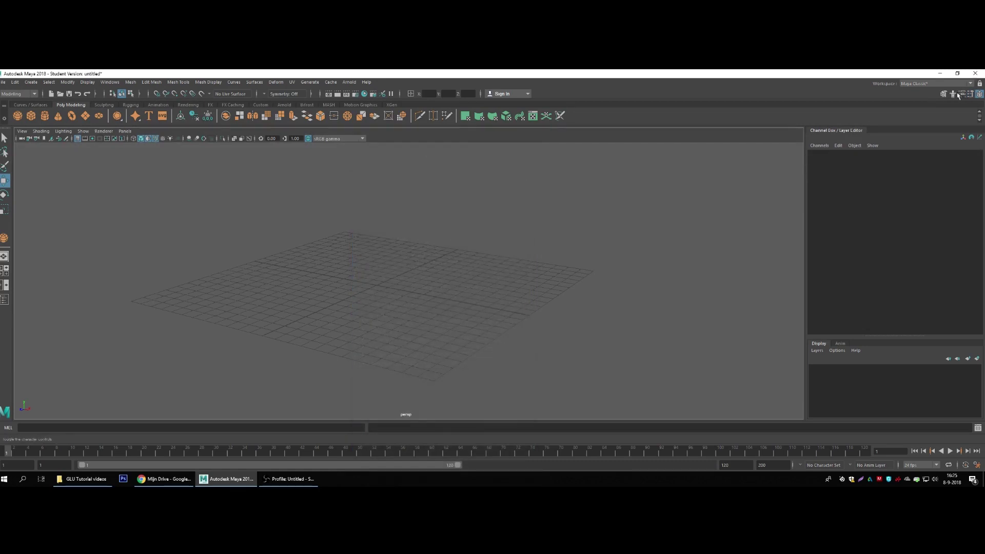
pyautogui.click(962, 94)
pyautogui.moveTo(702, 141); pyautogui.dragTo(884, 133)
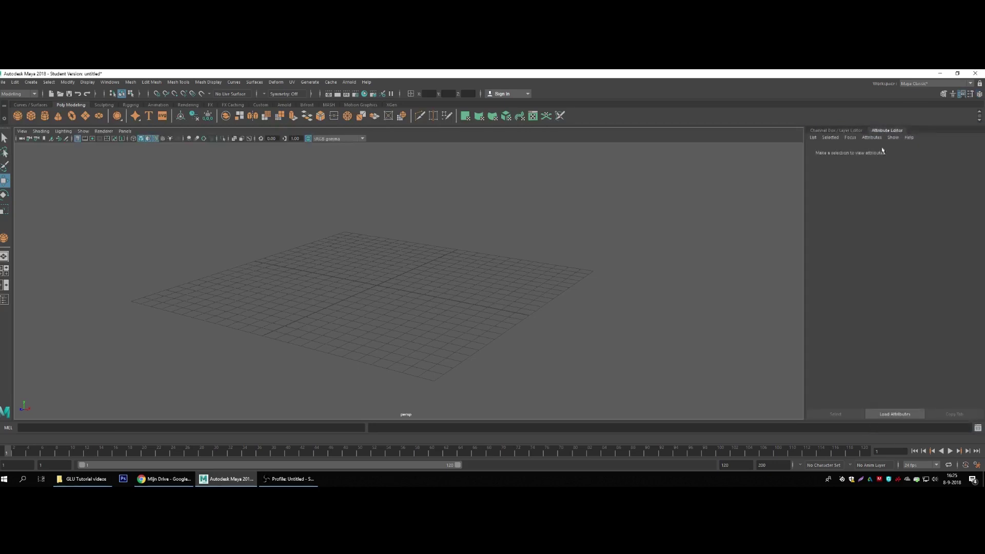
# Float the Modeling Toolkit, then dock it as a tab in the right-side panel.
pyautogui.click(944, 94)
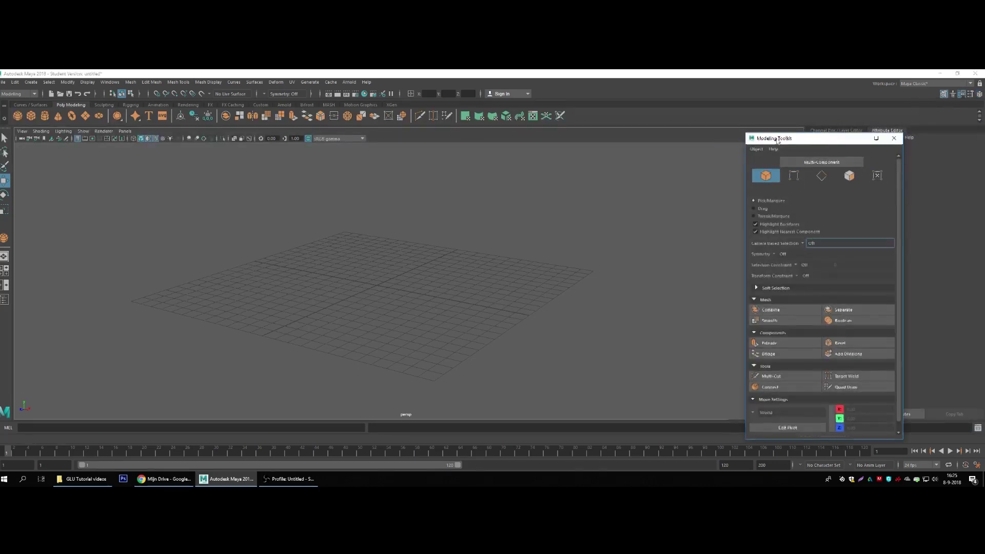
pyautogui.moveTo(844, 131); pyautogui.dragTo(666, 141)
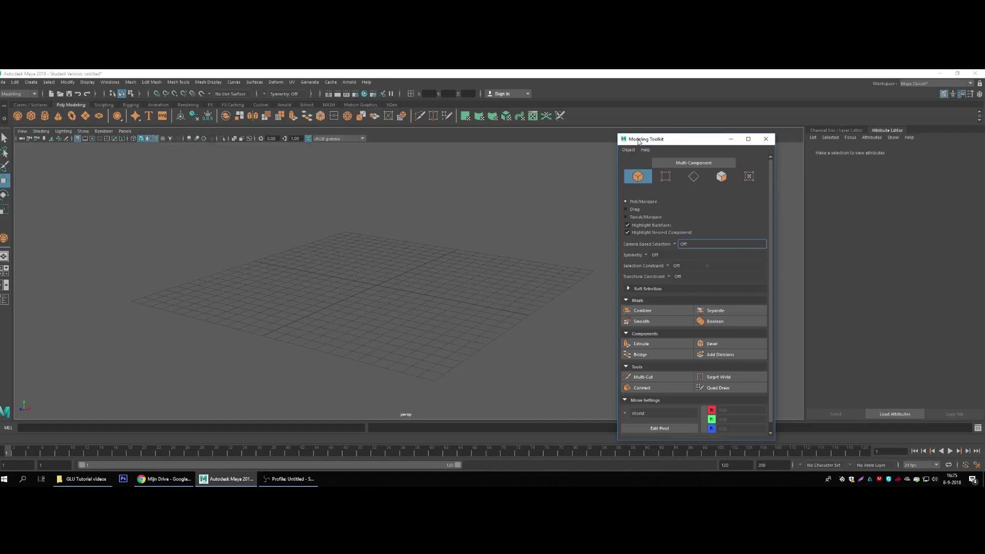
pyautogui.moveTo(637, 144); pyautogui.dragTo(910, 149)
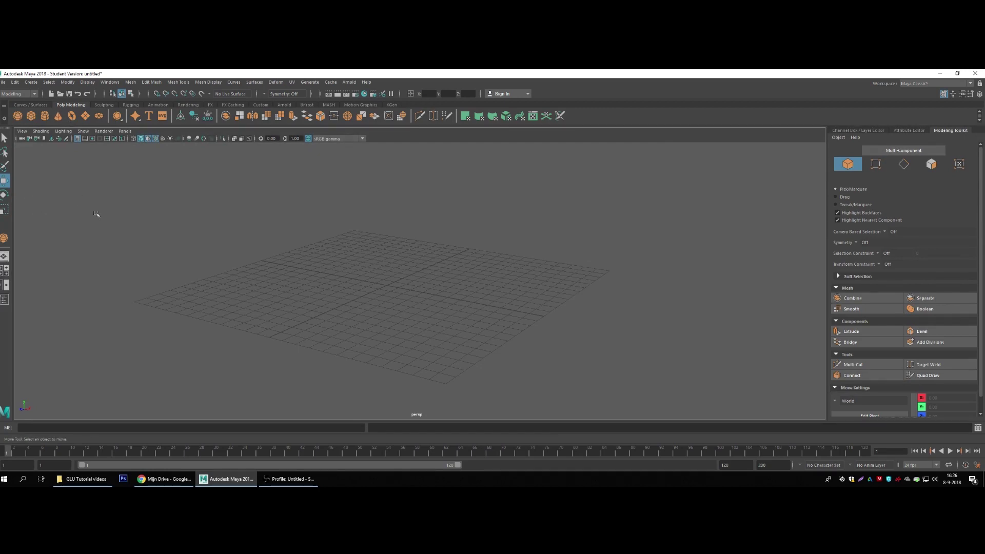
# Create a polygon cube at the grid origin and zoom in and out around it.
pyautogui.click(29, 117)
pyautogui.scroll(2, 411, 277)
pyautogui.scroll(2, 405, 274)
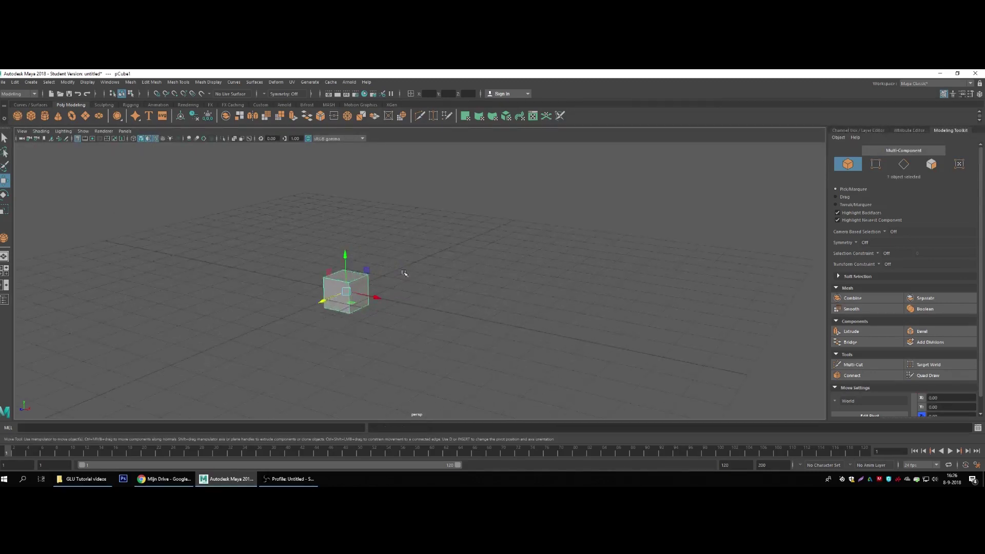
pyautogui.moveTo(404, 273)
pyautogui.keyDown('alt'); pyautogui.mouseDown()
pyautogui.moveTo(334, 217)
pyautogui.moveTo(450, 300)
pyautogui.mouseUp(); pyautogui.keyUp('alt')
pyautogui.scroll(3, 449, 301)
pyautogui.scroll(2, 446, 303)
pyautogui.scroll(-3, 446, 303)
pyautogui.scroll(2, 447, 302)
pyautogui.scroll(-2, 448, 300)
pyautogui.click(444, 298)
# Orbit, pan and dolly the view to inspect the cube from several angles.
pyautogui.moveTo(451, 269)
pyautogui.keyDown('alt'); pyautogui.mouseDown(button='right')
pyautogui.moveTo(618, 369)
pyautogui.moveTo(243, 218)
pyautogui.moveTo(461, 307)
pyautogui.moveTo(402, 214)
pyautogui.mouseUp(button='right'); pyautogui.keyUp('alt')
pyautogui.keyDown('alt'); pyautogui.moveTo(567, 345); pyautogui.dragTo(448, 267, button='right'); pyautogui.keyUp('alt')
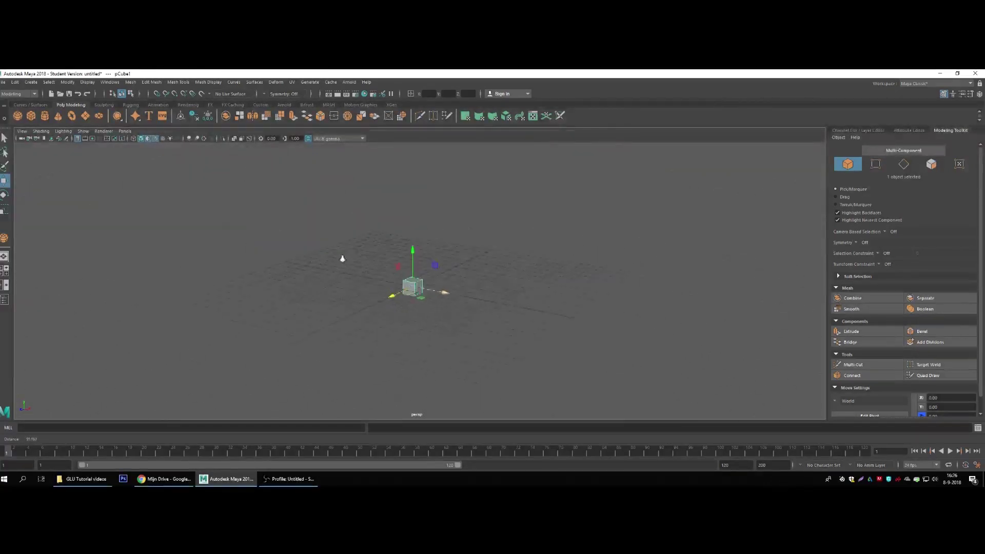
pyautogui.moveTo(340, 257)
pyautogui.keyDown('alt'); pyautogui.mouseDown(button='right')
pyautogui.moveTo(669, 402)
pyautogui.moveTo(513, 323)
pyautogui.mouseUp(button='right'); pyautogui.keyUp('alt')
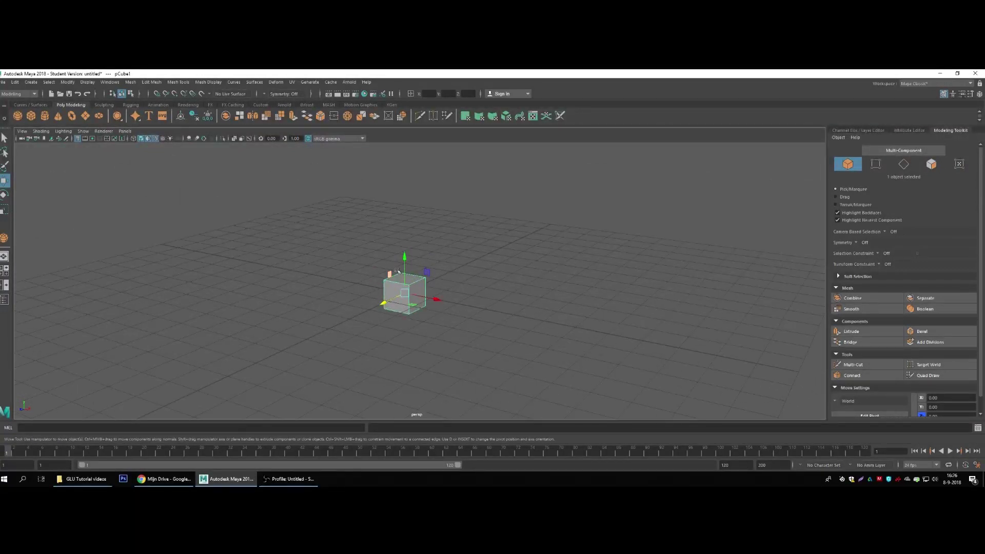
pyautogui.keyDown('alt'); pyautogui.moveTo(558, 260); pyautogui.dragTo(477, 259); pyautogui.keyUp('alt')
pyautogui.moveTo(398, 258)
pyautogui.keyDown('alt'); pyautogui.mouseDown()
pyautogui.moveTo(776, 266)
pyautogui.moveTo(378, 248)
pyautogui.moveTo(594, 258)
pyautogui.mouseUp(); pyautogui.keyUp('alt')
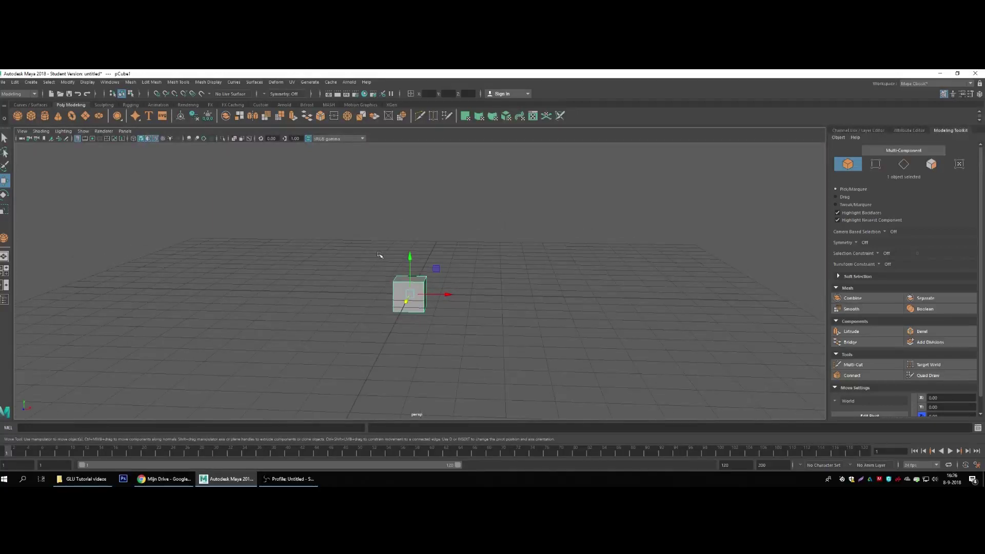
pyautogui.moveTo(462, 261)
pyautogui.keyDown('alt'); pyautogui.mouseDown(button='middle')
pyautogui.moveTo(196, 231)
pyautogui.moveTo(679, 231)
pyautogui.moveTo(237, 229)
pyautogui.moveTo(664, 246)
pyautogui.moveTo(231, 249)
pyautogui.moveTo(432, 262)
pyautogui.moveTo(589, 259)
pyautogui.moveTo(538, 246)
pyautogui.moveTo(602, 242)
pyautogui.moveTo(494, 282)
pyautogui.moveTo(479, 180)
pyautogui.moveTo(517, 209)
pyautogui.moveTo(631, 182)
pyautogui.mouseUp(button='middle'); pyautogui.keyUp('alt')
pyautogui.moveTo(631, 182)
pyautogui.keyDown('alt'); pyautogui.mouseDown()
pyautogui.moveTo(428, 258)
pyautogui.moveTo(352, 251)
pyautogui.moveTo(547, 242)
pyautogui.moveTo(427, 237)
pyautogui.moveTo(410, 247)
pyautogui.moveTo(494, 248)
pyautogui.moveTo(447, 257)
pyautogui.moveTo(190, 253)
pyautogui.mouseUp(); pyautogui.keyUp('alt')
pyautogui.keyDown('alt'); pyautogui.moveTo(189, 253); pyautogui.dragTo(516, 263, button='right'); pyautogui.keyUp('alt')
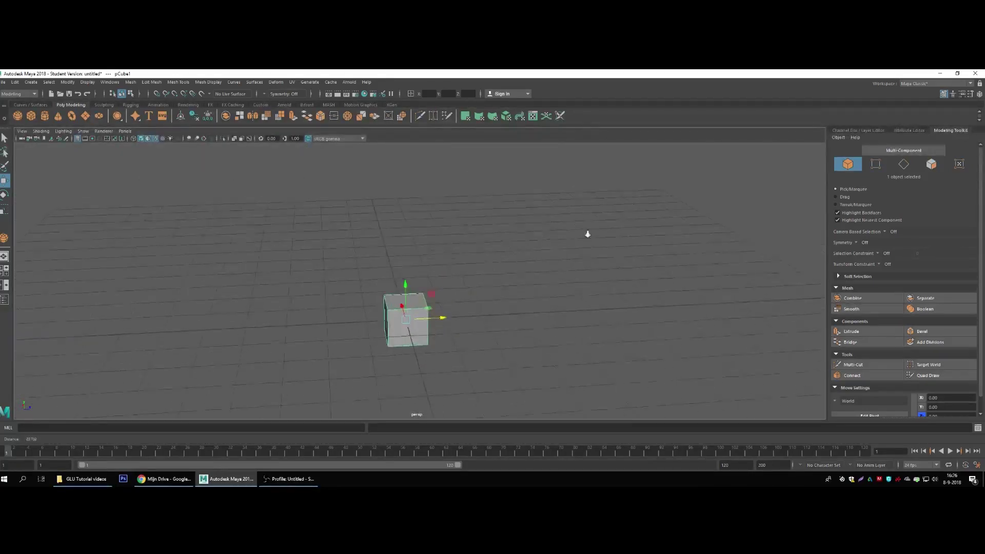
pyautogui.moveTo(537, 318)
pyautogui.keyDown('alt'); pyautogui.mouseDown(button='middle')
pyautogui.moveTo(504, 222)
pyautogui.moveTo(513, 365)
pyautogui.moveTo(479, 183)
pyautogui.moveTo(523, 324)
pyautogui.moveTo(523, 204)
pyautogui.moveTo(501, 244)
pyautogui.mouseUp(button='middle'); pyautogui.keyUp('alt')
pyautogui.moveTo(502, 244)
pyautogui.keyDown('alt'); pyautogui.mouseDown()
pyautogui.moveTo(446, 260)
pyautogui.moveTo(467, 272)
pyautogui.moveTo(469, 310)
pyautogui.moveTo(465, 275)
pyautogui.moveTo(477, 275)
pyautogui.mouseUp(); pyautogui.keyUp('alt')
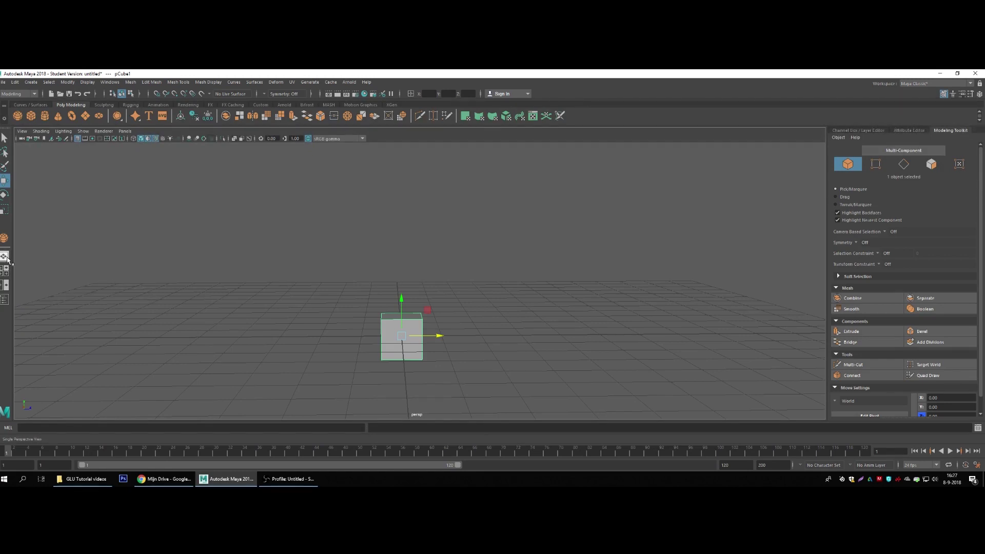
# Tumble the perspective view around the cube, then switch to the four-view layout.
pyautogui.keyDown('alt'); pyautogui.moveTo(407, 260); pyautogui.dragTo(427, 246); pyautogui.keyUp('alt')
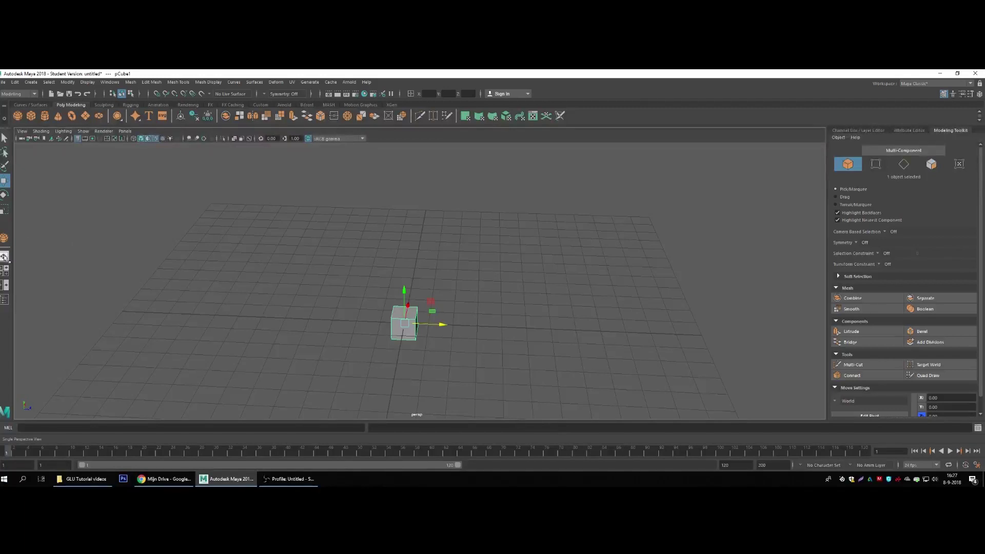
pyautogui.keyDown('alt'); pyautogui.moveTo(367, 286); pyautogui.dragTo(328, 267); pyautogui.keyUp('alt')
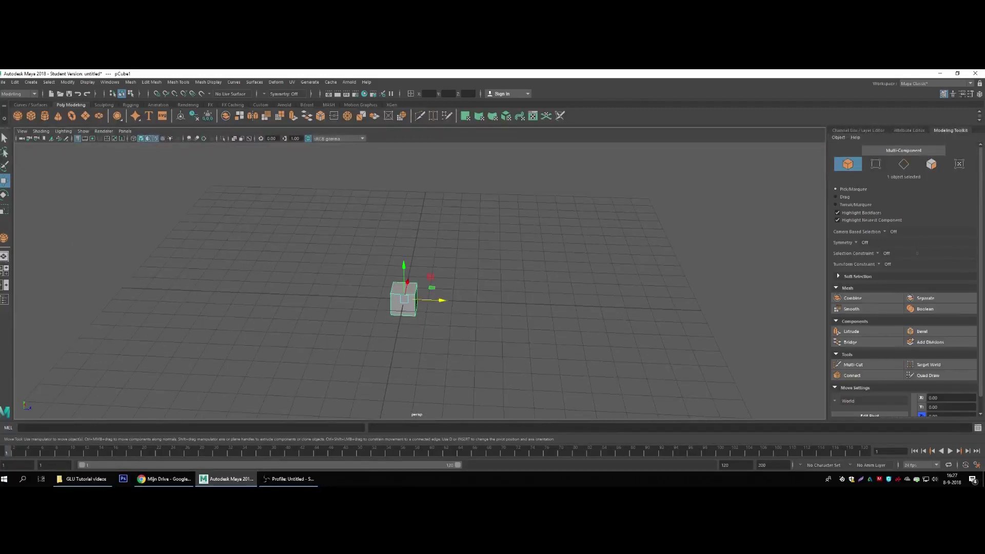
pyautogui.click(3, 271)
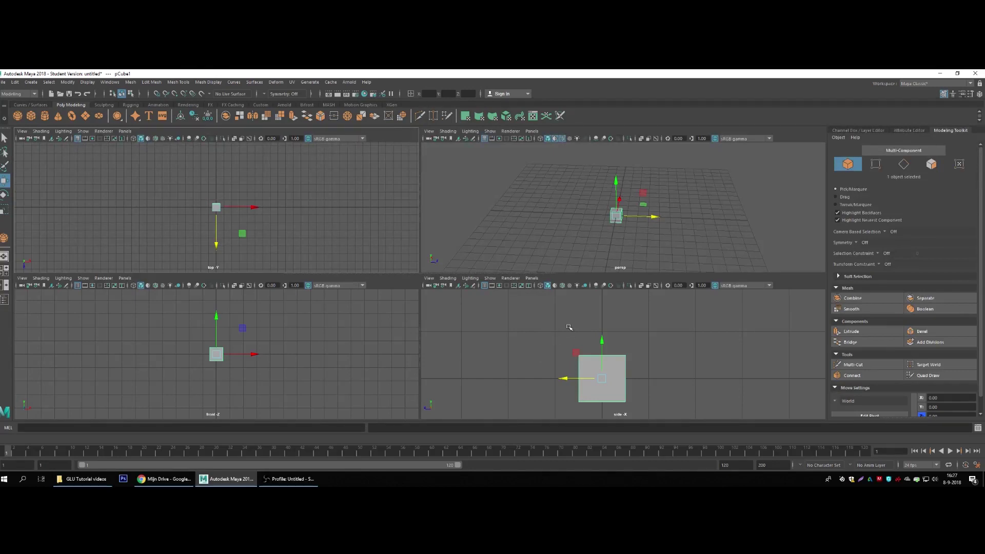
# Maximize the side, front, top and perspective panels in turn, ending in perspective.
pyautogui.press('space')
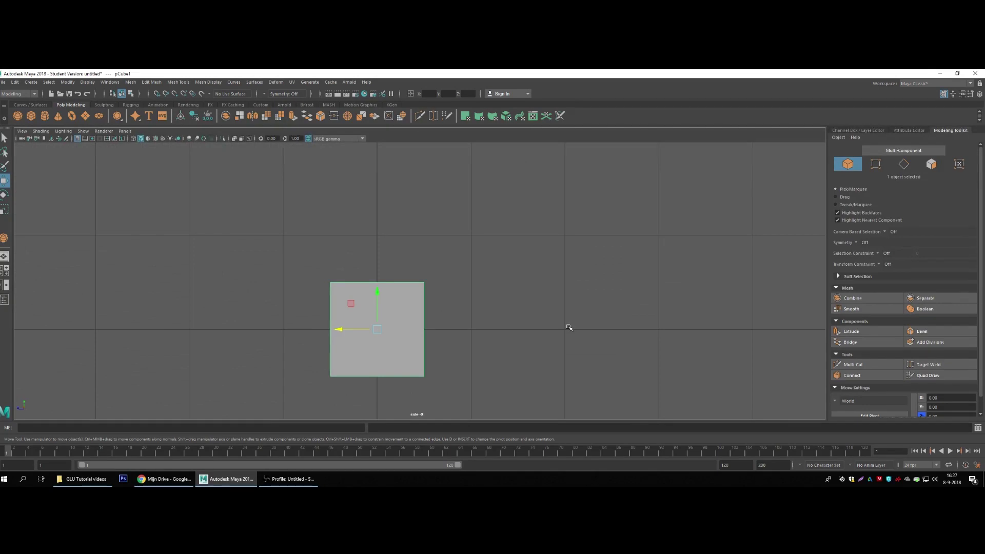
pyautogui.press('space')
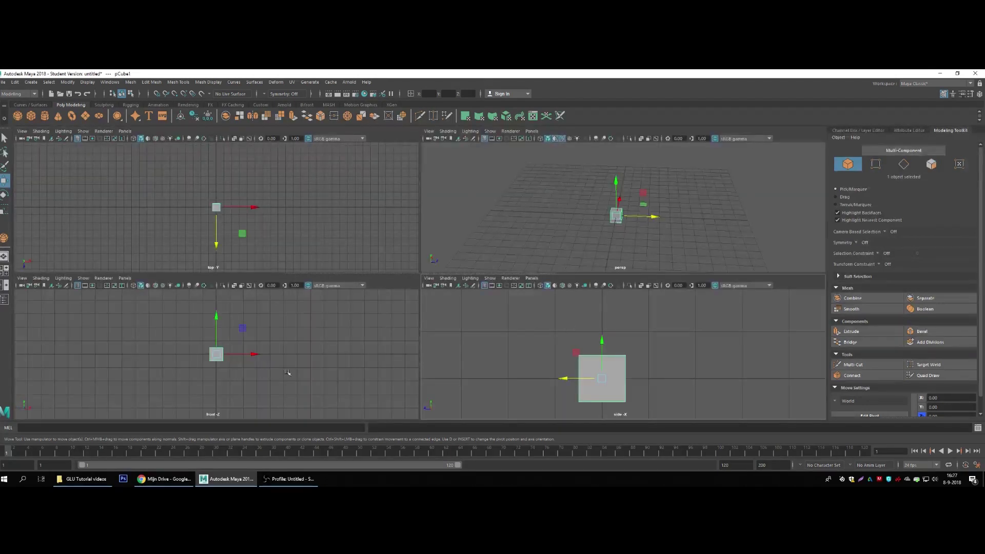
pyautogui.press('space')
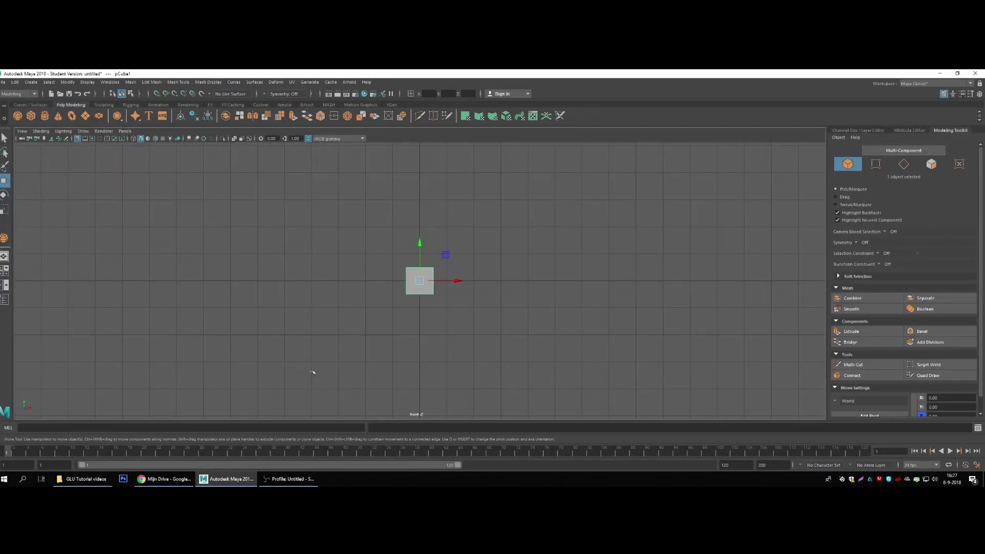
pyautogui.press('space')
pyautogui.press('space')
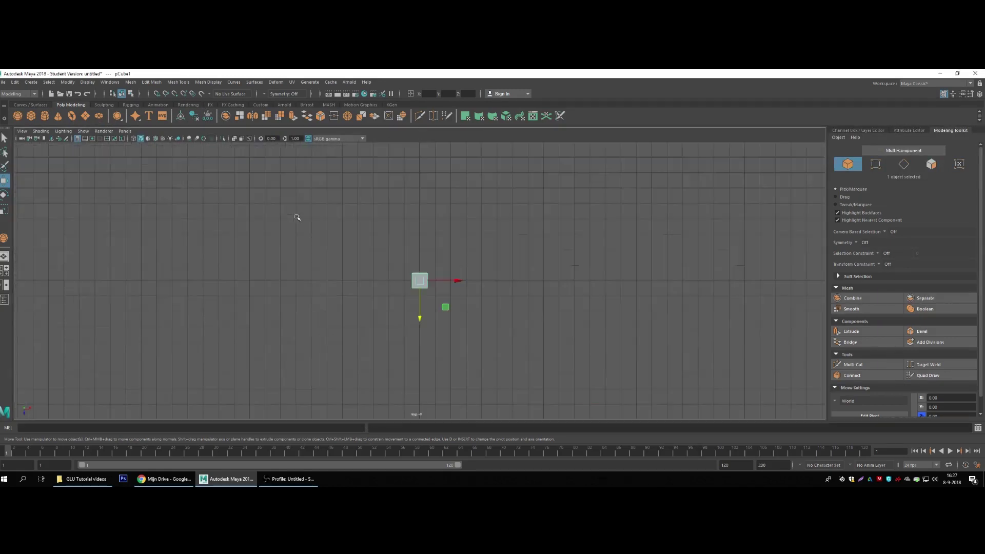
pyautogui.press('space')
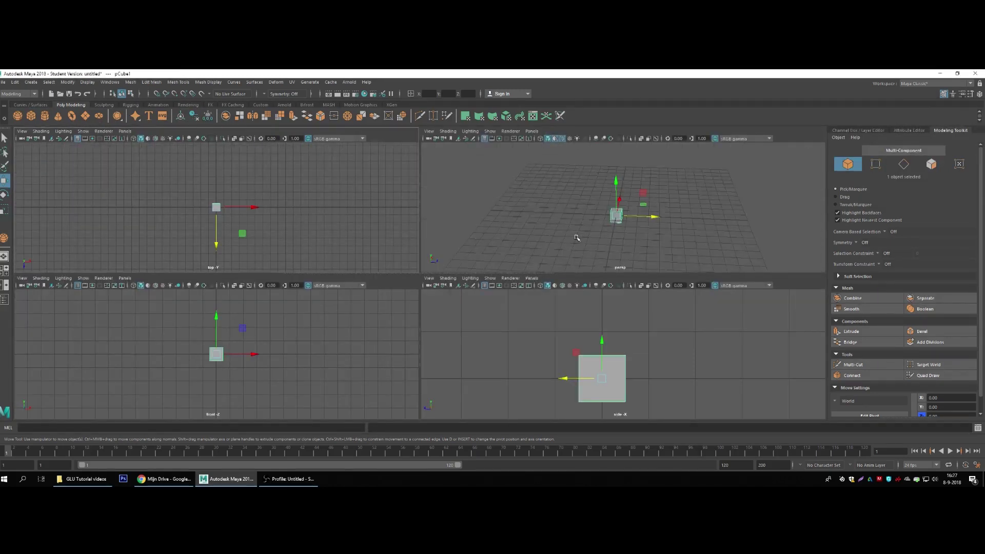
pyautogui.press('space')
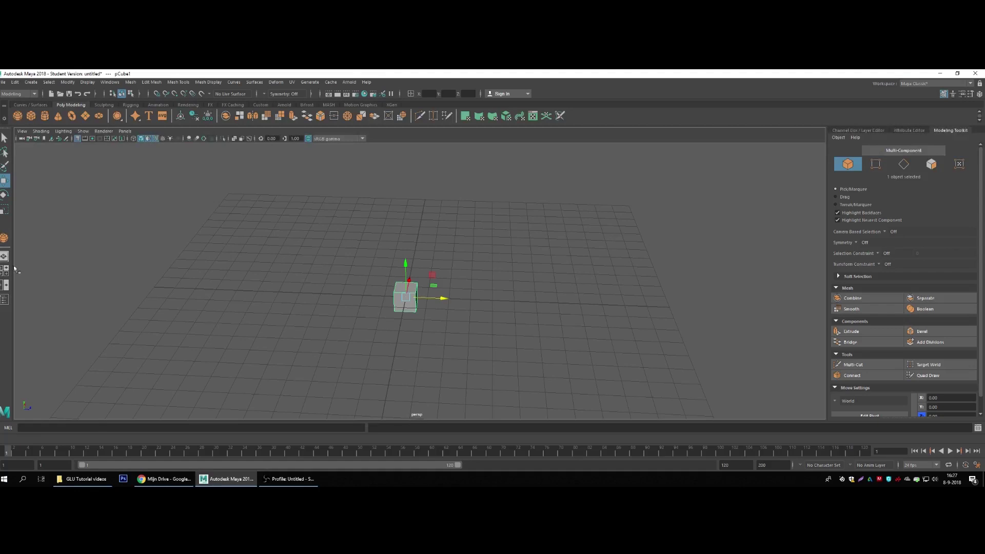
pyautogui.press('space')
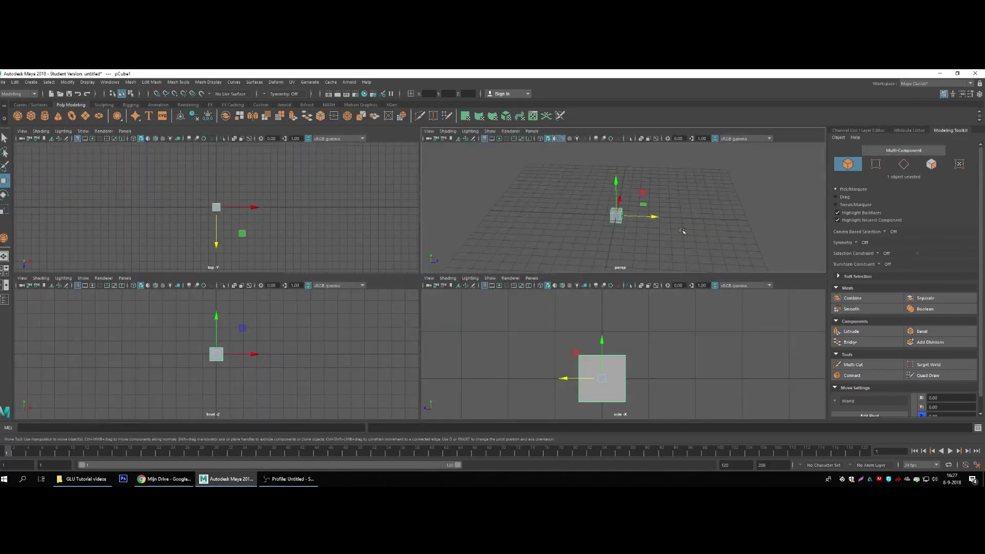
pyautogui.press('space')
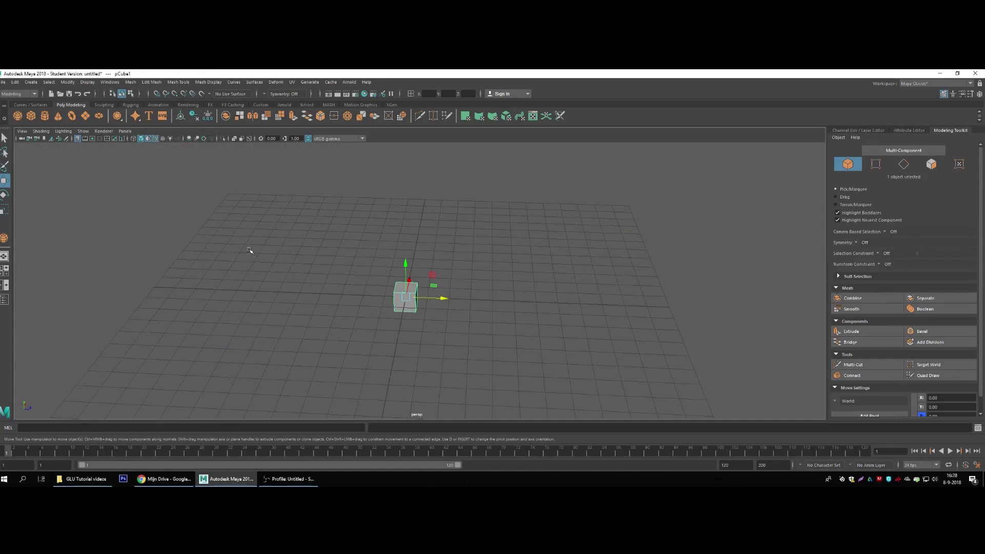
pyautogui.click(6, 286)
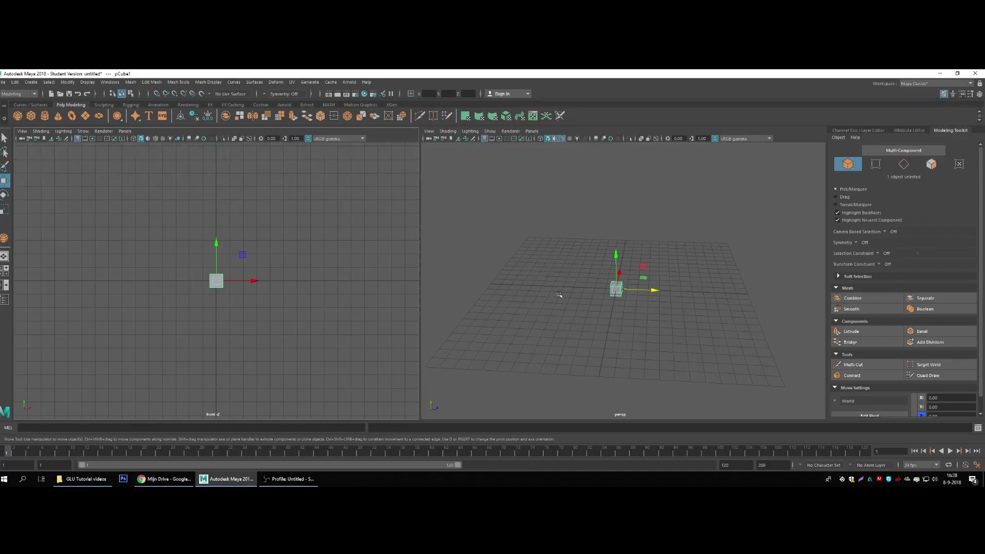
pyautogui.click(5, 300)
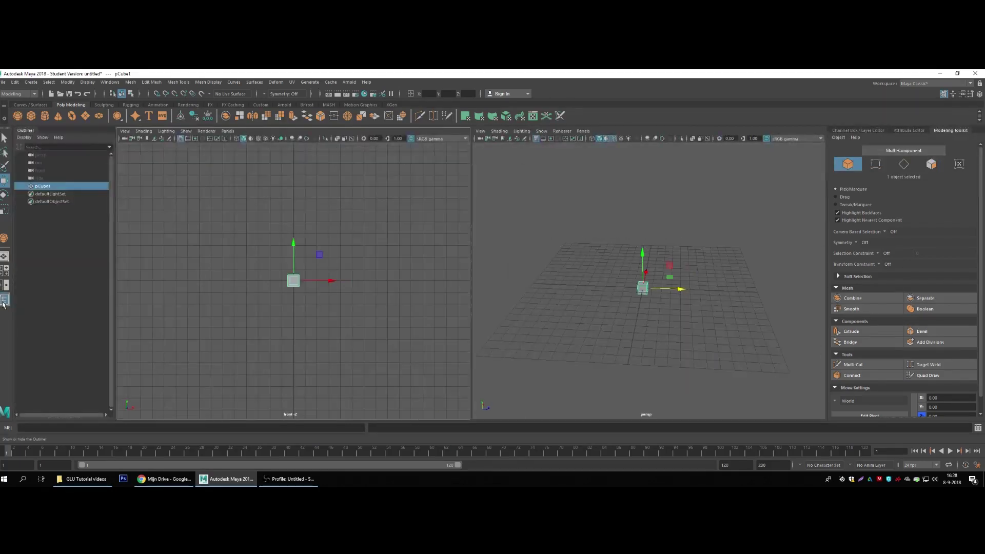
pyautogui.click(5, 300)
pyautogui.click(5, 258)
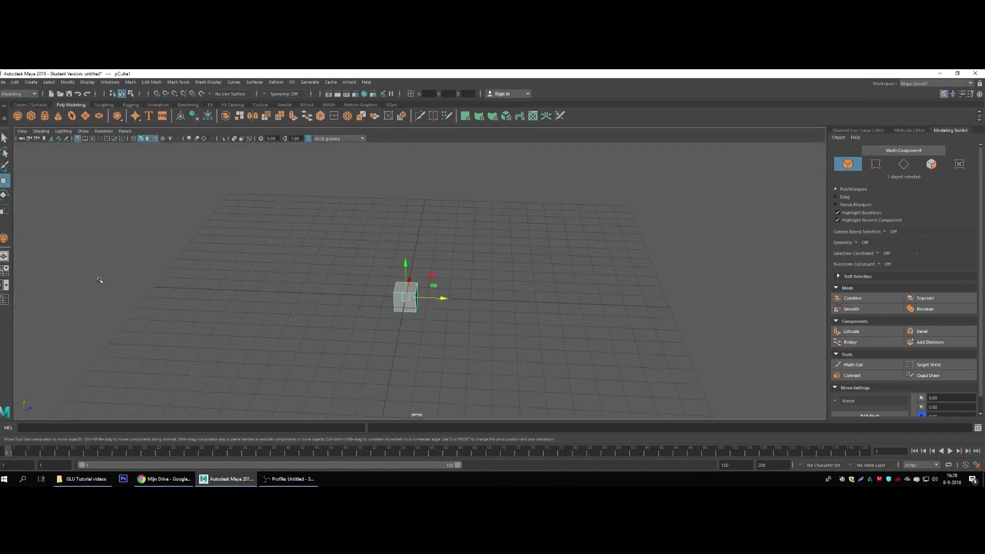
pyautogui.click(5, 300)
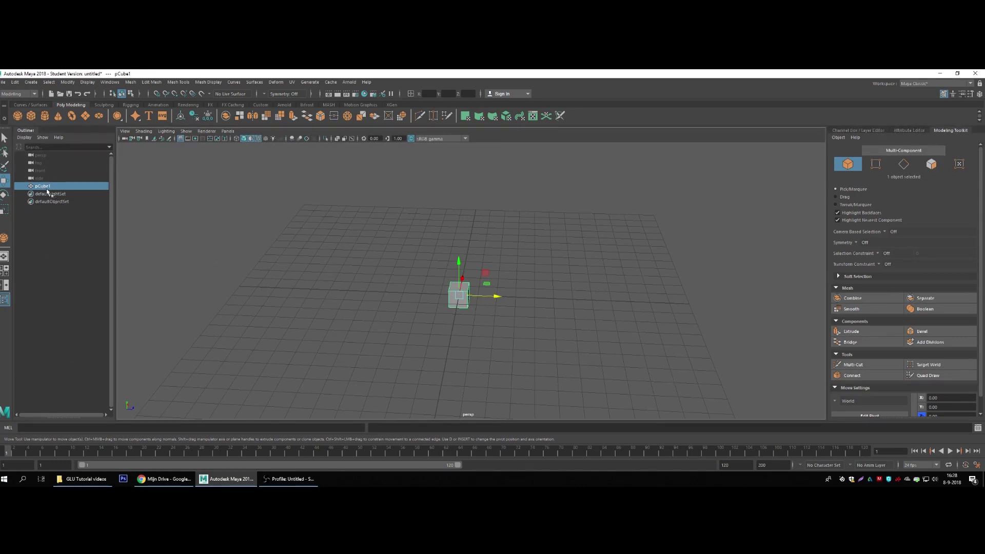
pyautogui.click(429, 297)
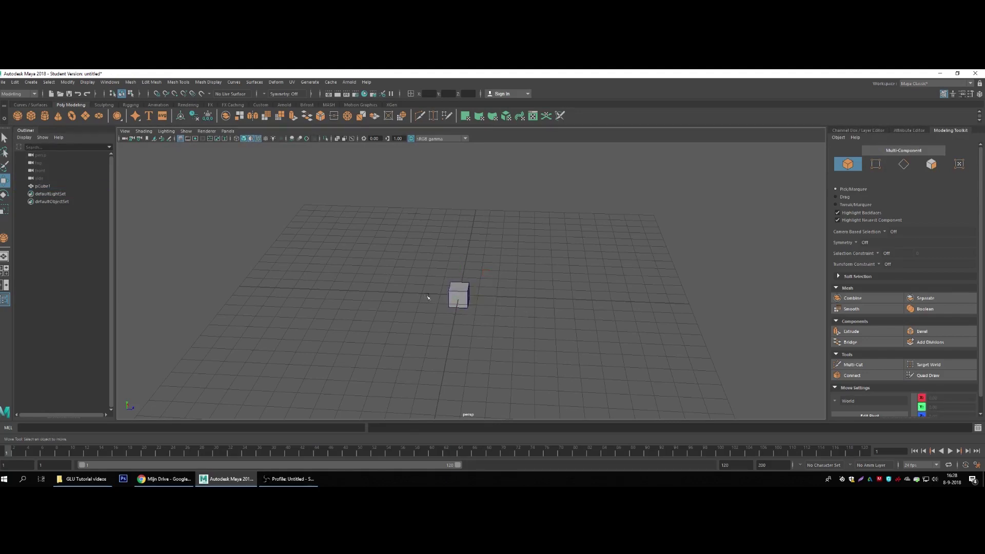
pyautogui.click(453, 294)
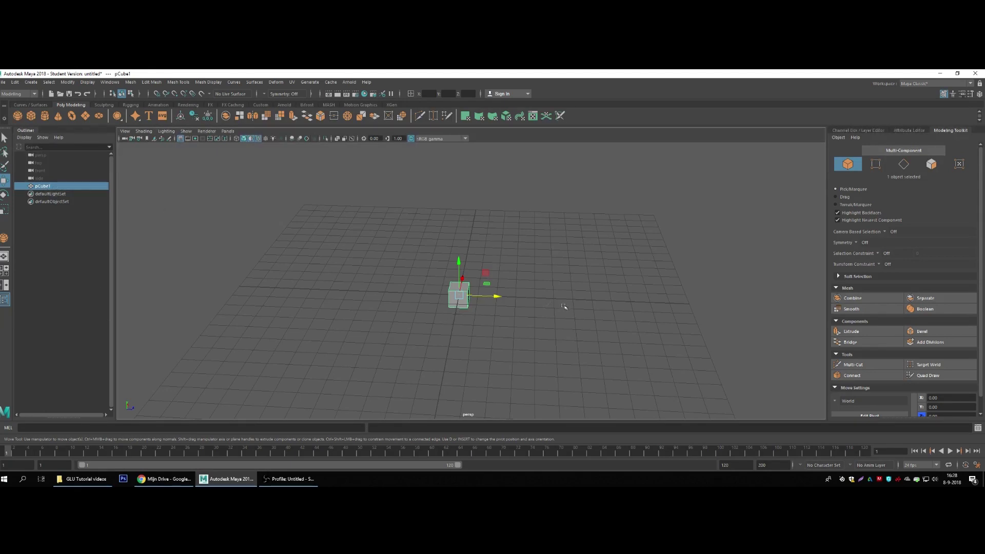
pyautogui.click(6, 303)
pyautogui.click(5, 302)
pyautogui.click(5, 302)
pyautogui.click(4, 302)
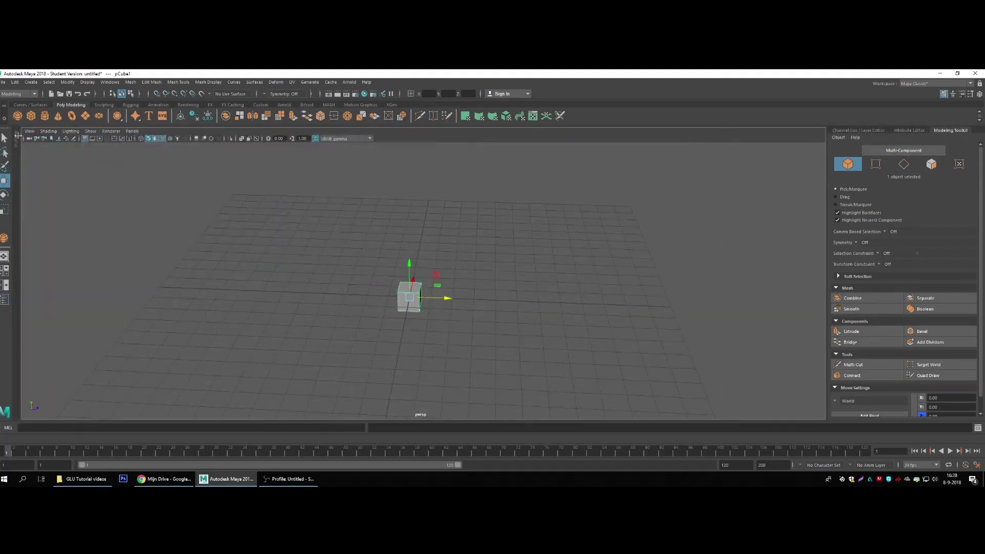
pyautogui.click(17, 136)
pyautogui.click(17, 135)
pyautogui.click(23, 132)
pyautogui.click(4, 137)
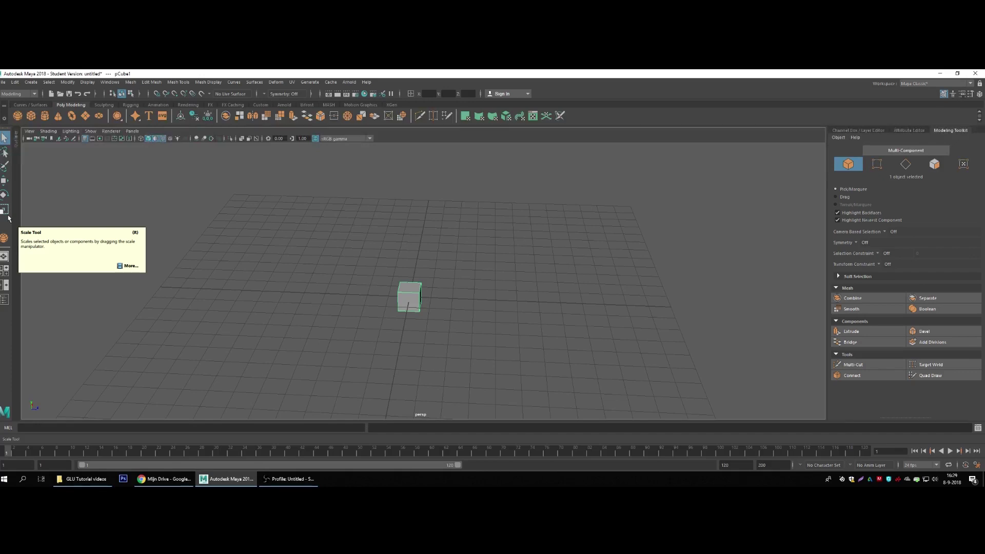
pyautogui.click(200, 303)
pyautogui.click(4, 181)
pyautogui.click(417, 290)
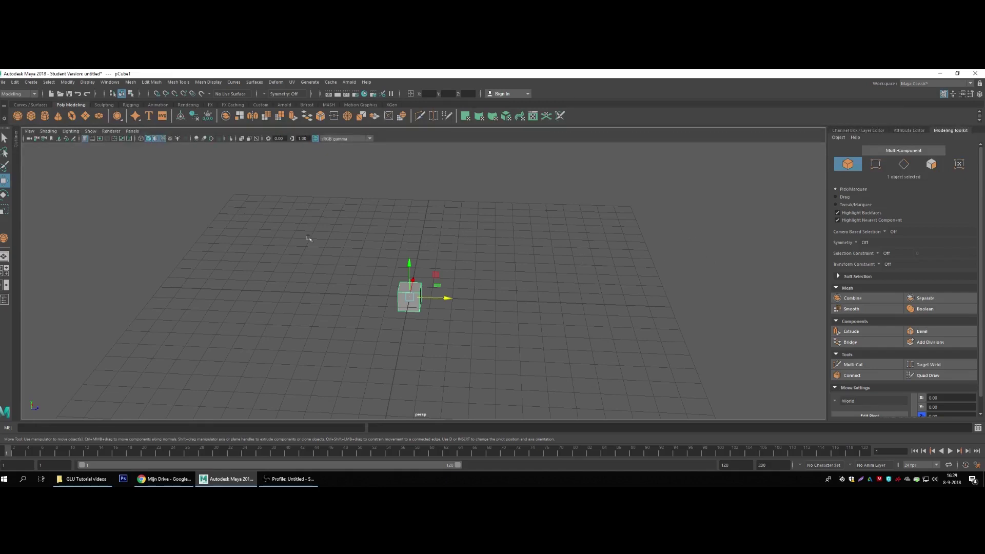
# Scale the cube up uniformly, then stretch it along X with the manipulator.
pyautogui.moveTo(491, 296)
pyautogui.keyDown('alt'); pyautogui.mouseDown()
pyautogui.moveTo(480, 260)
pyautogui.moveTo(442, 278)
pyautogui.moveTo(461, 280)
pyautogui.moveTo(432, 301)
pyautogui.moveTo(372, 287)
pyautogui.moveTo(492, 263)
pyautogui.moveTo(416, 279)
pyautogui.mouseUp(); pyautogui.keyUp('alt')
pyautogui.press('e')
pyautogui.press('w')
pyautogui.press('r')
pyautogui.scroll(3, 449, 276)
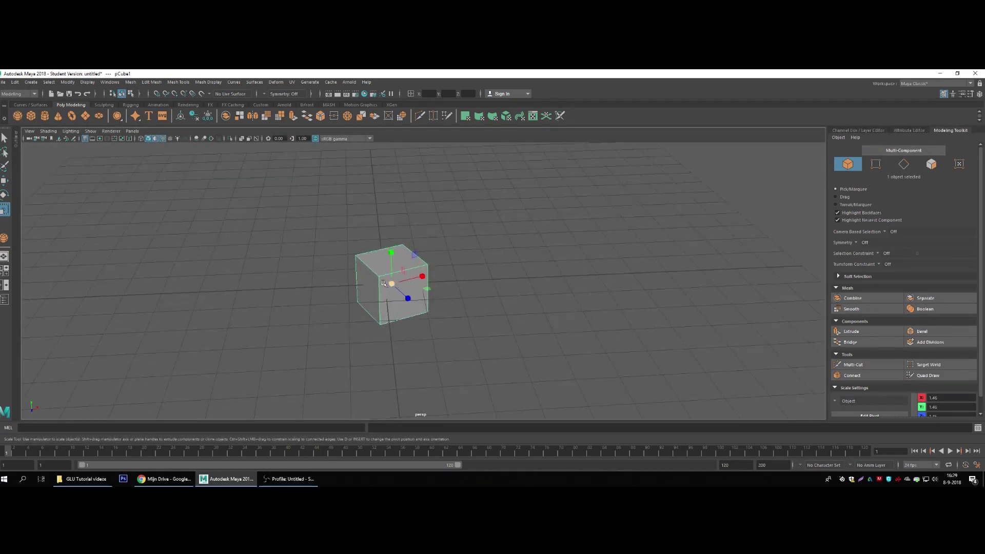
pyautogui.moveTo(402, 280)
pyautogui.mouseDown()
pyautogui.moveTo(467, 276)
pyautogui.moveTo(395, 255)
pyautogui.moveTo(385, 224)
pyautogui.moveTo(390, 246)
pyautogui.mouseUp()
pyautogui.moveTo(456, 265)
pyautogui.mouseDown()
pyautogui.moveTo(490, 231)
pyautogui.moveTo(446, 272)
pyautogui.mouseUp()
pyautogui.scroll(-3, 445, 276)
# Rotate the cube to a new orientation, then select and delete it.
pyautogui.click(474, 283)
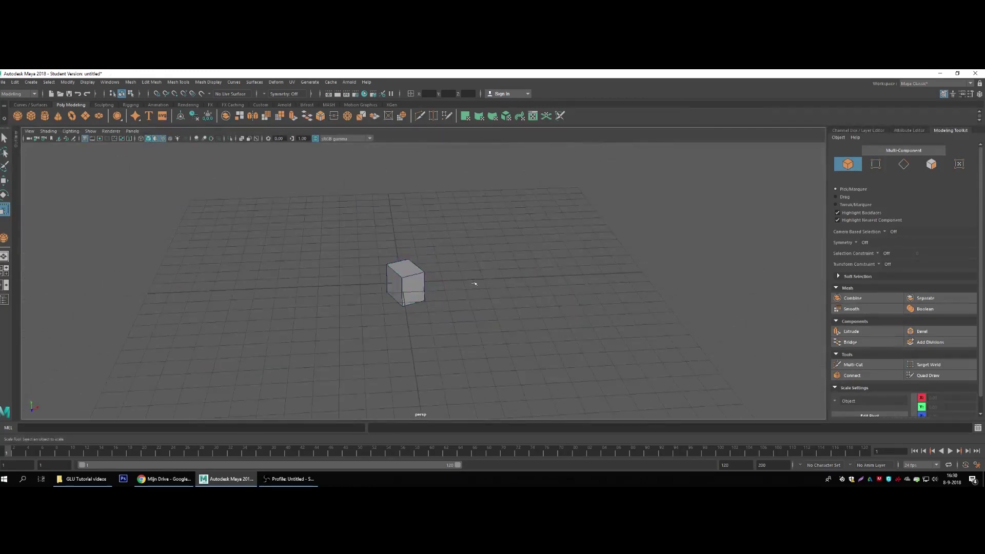
pyautogui.click(415, 283)
pyautogui.press('e')
pyautogui.moveTo(415, 274); pyautogui.dragTo(416, 287)
pyautogui.click(446, 298)
pyautogui.click(415, 285)
pyautogui.press('Delete')
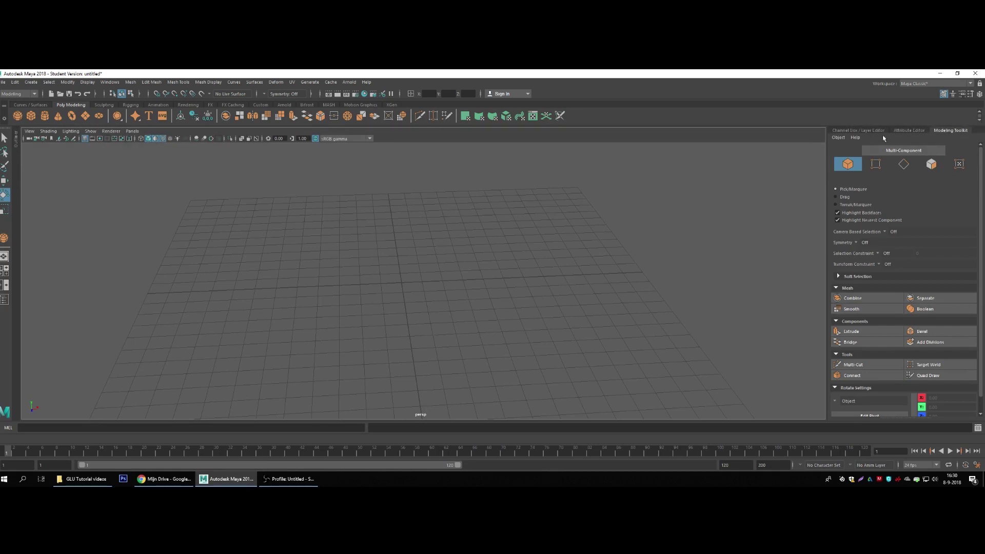
# Create a new polygon cube, try Translate Y 5 in the Channel Box, then undo.
pyautogui.click(862, 131)
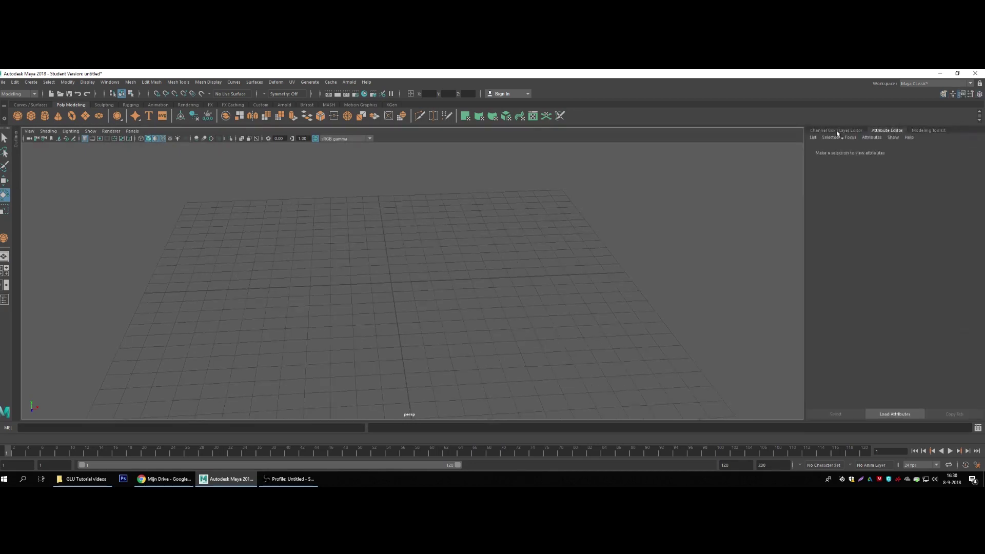
pyautogui.click(30, 115)
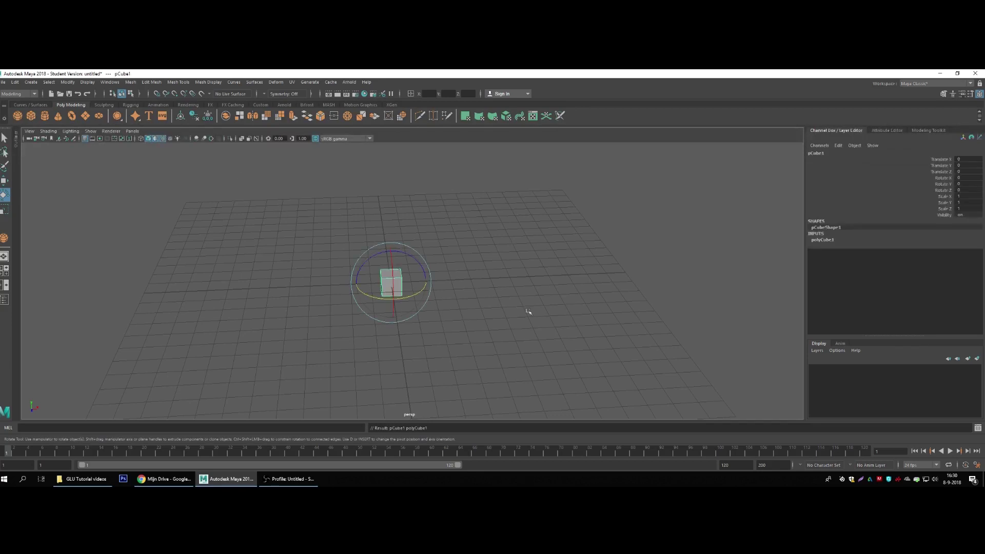
pyautogui.click(598, 237)
pyautogui.click(401, 285)
pyautogui.doubleClick(965, 172)
pyautogui.click(960, 179)
pyautogui.click(965, 166)
pyautogui.write('5')
pyautogui.press('Return')
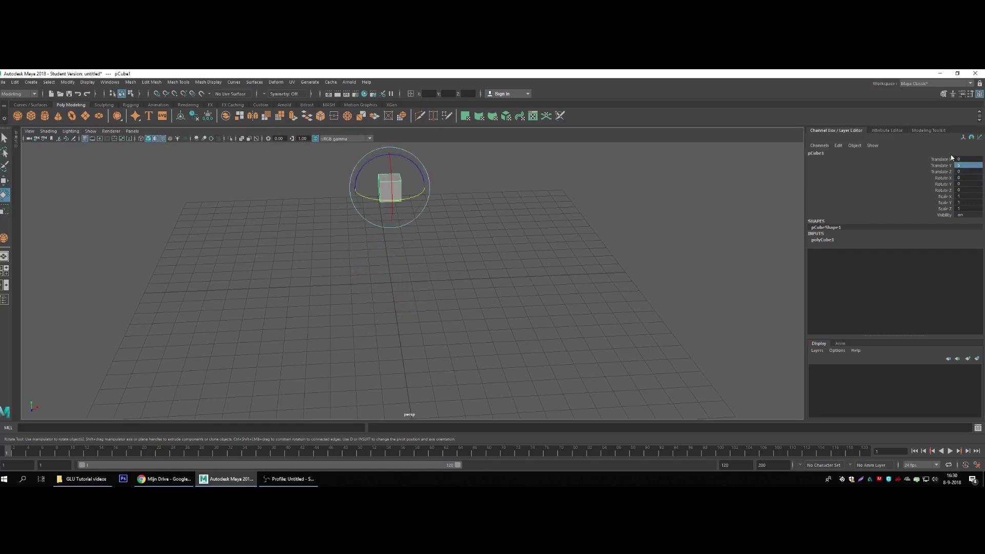
pyautogui.hotkey('ctrl', 'z')
# Set Scale Y to 3.5, then scale the cube uniformly with the R manipulator.
pyautogui.doubleClick(965, 202)
pyautogui.write('3.5')
pyautogui.press('Return')
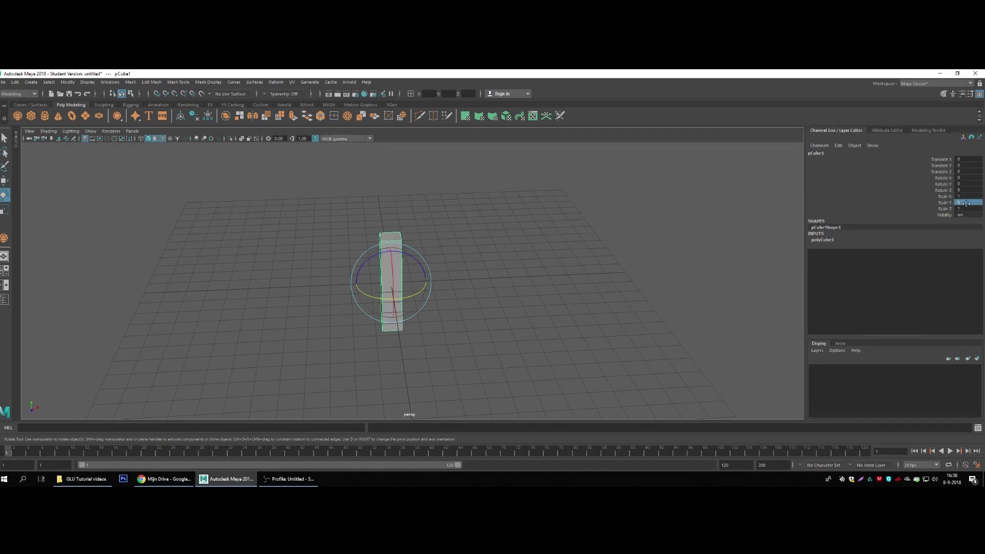
pyautogui.press('1')
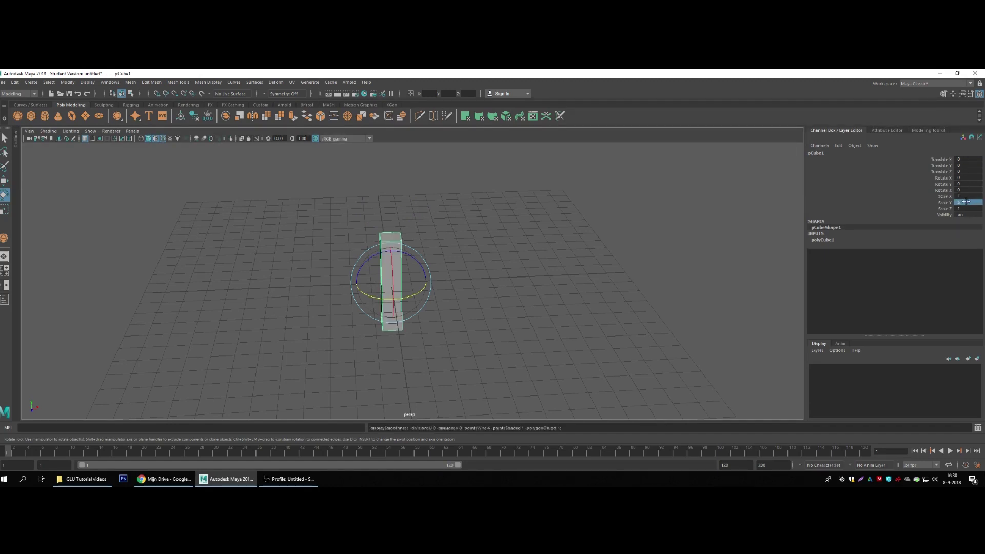
pyautogui.click(403, 275)
pyautogui.press('r')
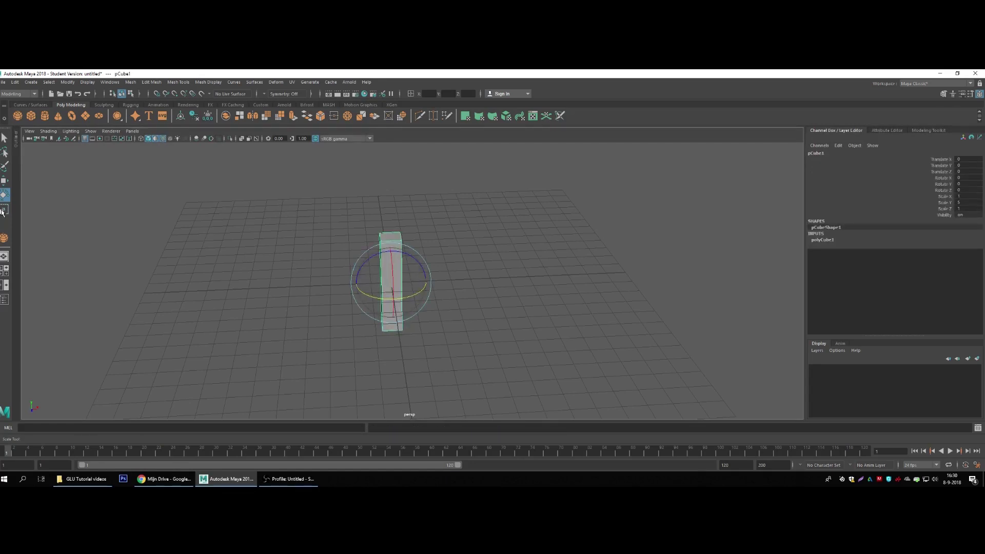
pyautogui.moveTo(391, 282); pyautogui.dragTo(420, 274)
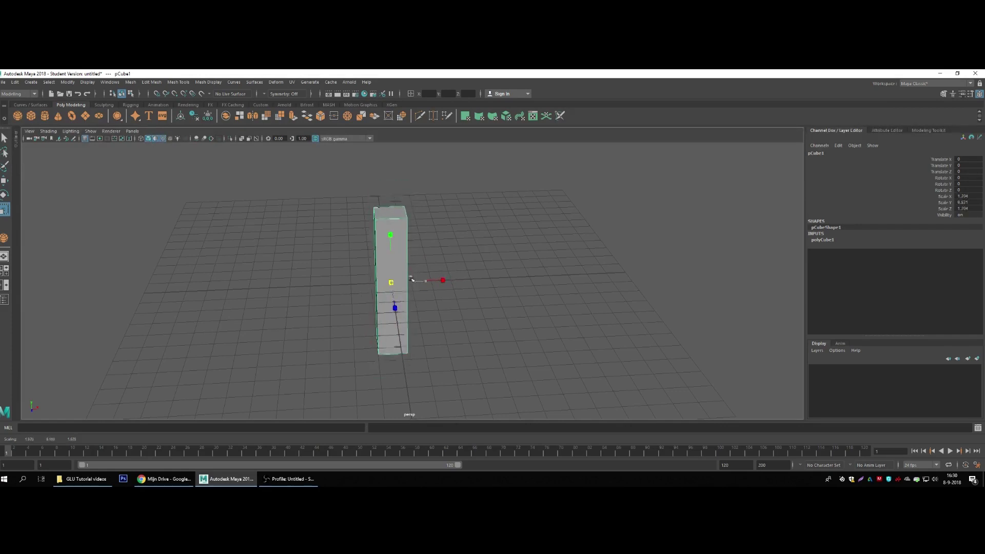
# Set Scale X, Y and Z to 0, then restore the cube to full size.
pyautogui.doubleClick(962, 196)
pyautogui.write('0')
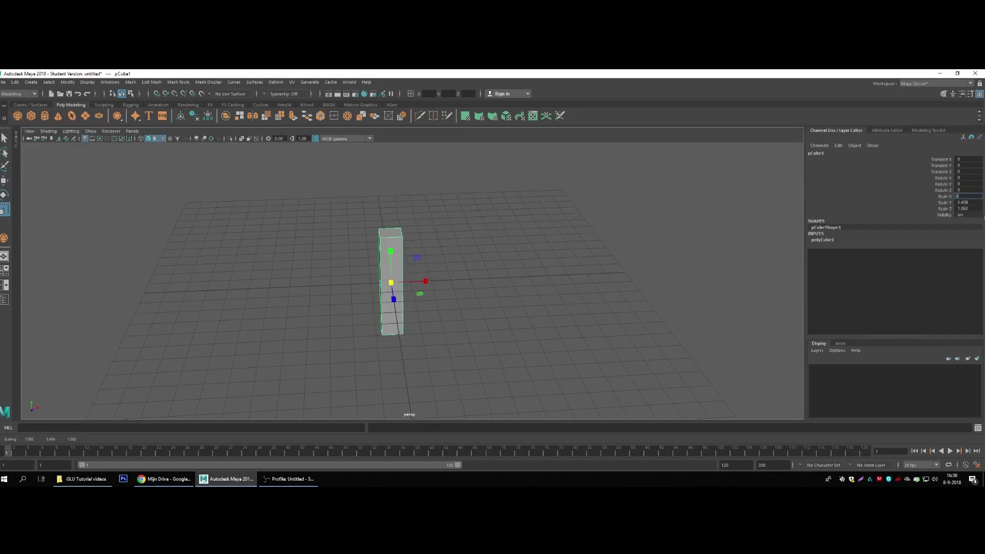
pyautogui.press('Tab')
pyautogui.write('0')
pyautogui.press('Tab')
pyautogui.write('0')
pyautogui.press('Return')
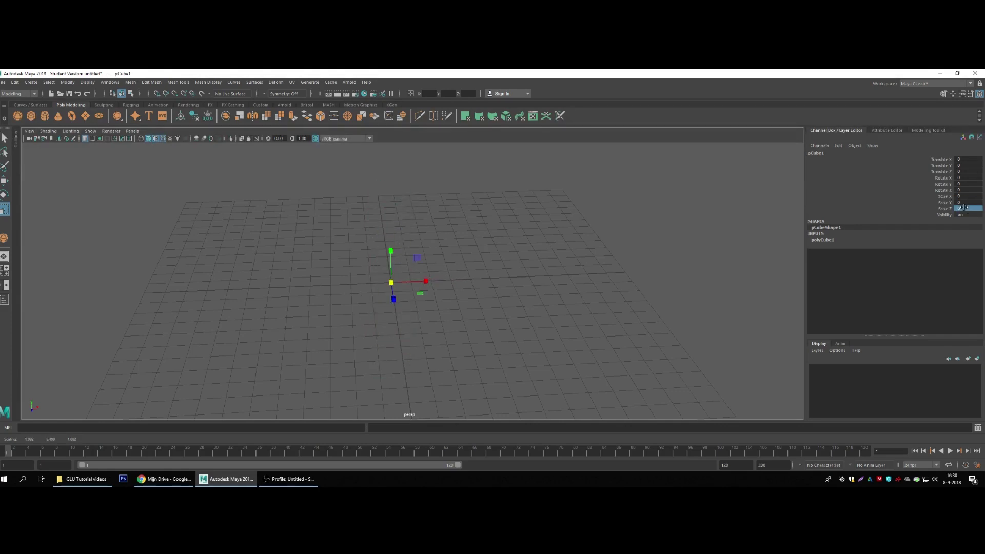
pyautogui.doubleClick(971, 208)
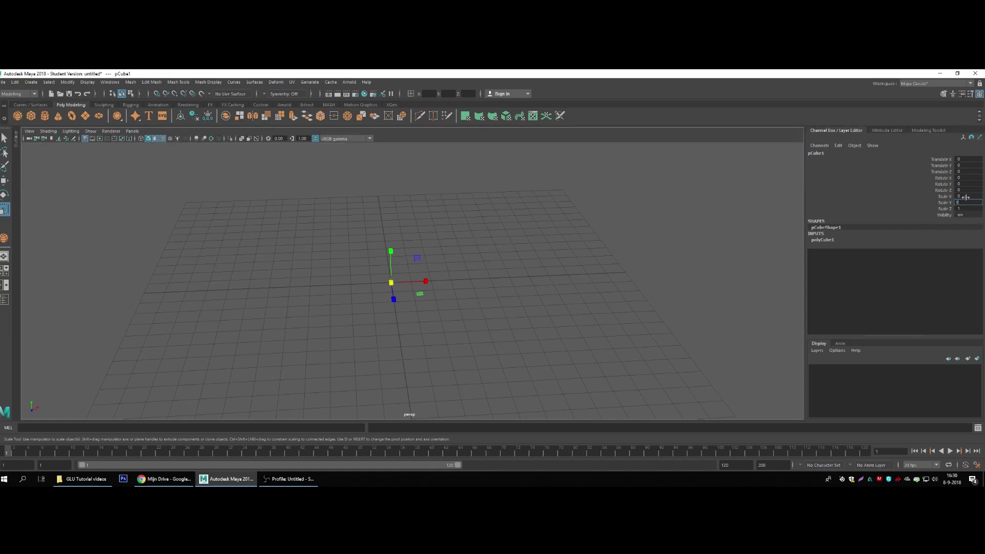
pyautogui.click(523, 241)
# Reselect pCube1, view its pCubeShape1 attributes, and show the Modeling Toolkit panel.
pyautogui.click(400, 277)
pyautogui.click(554, 258)
pyautogui.click(399, 275)
pyautogui.click(512, 281)
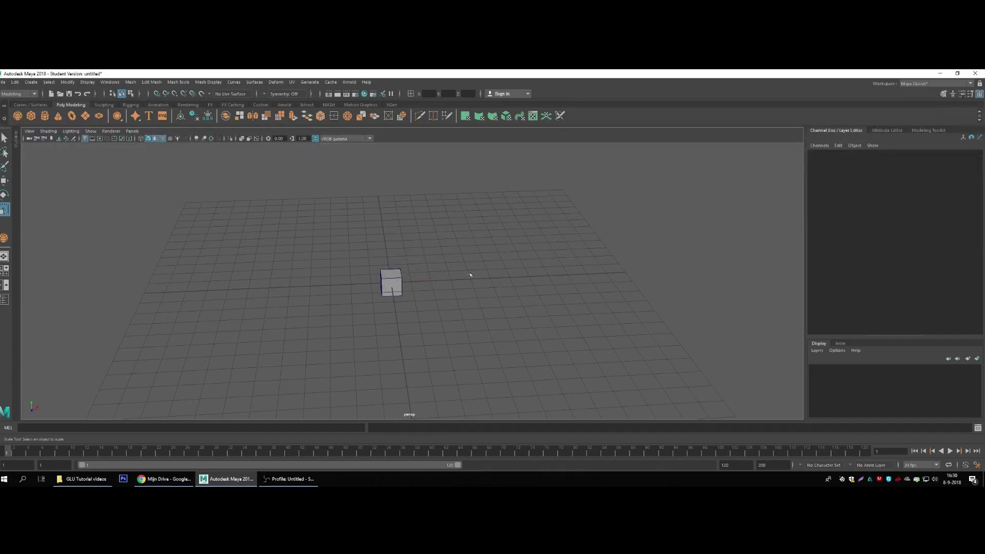
pyautogui.click(398, 280)
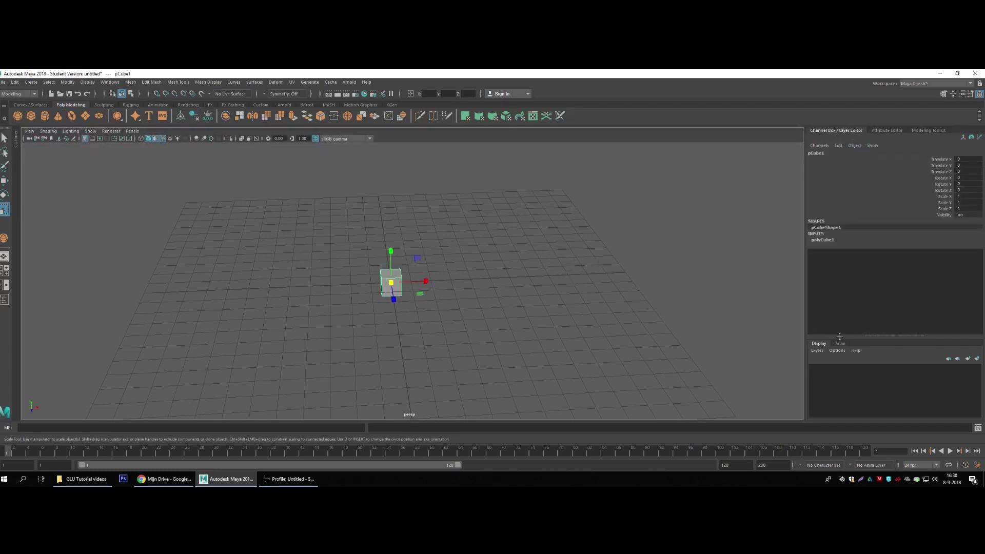
pyautogui.click(886, 131)
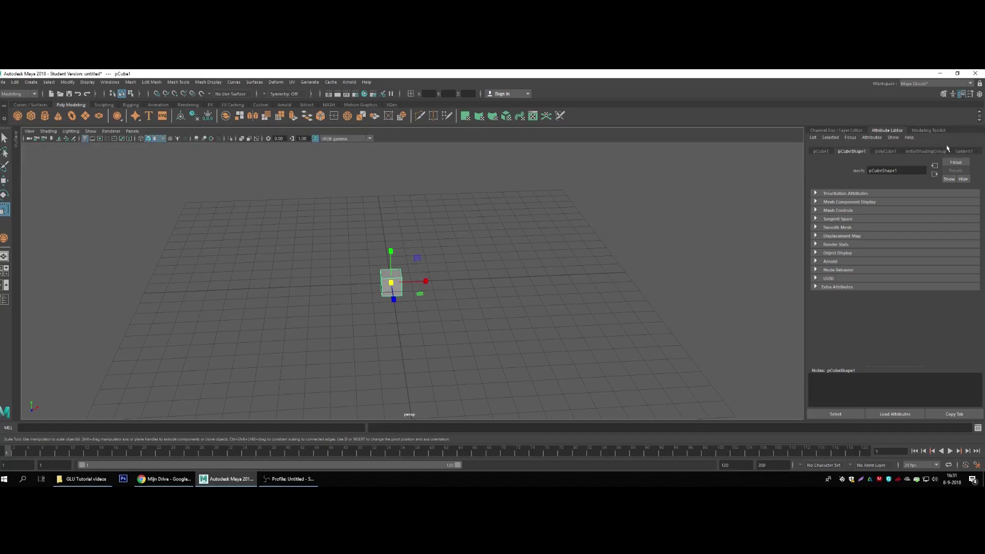
pyautogui.click(940, 132)
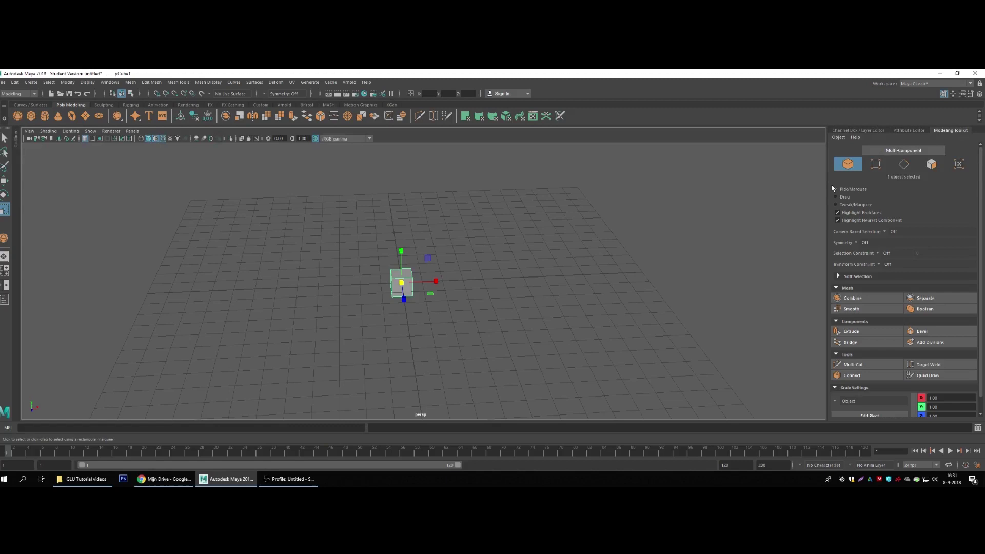
# Frame the cube closer and switch it to edge selection from the marking menu.
pyautogui.moveTo(682, 326)
pyautogui.keyDown('alt'); pyautogui.mouseDown()
pyautogui.moveTo(453, 264)
pyautogui.moveTo(451, 251)
pyautogui.mouseUp(); pyautogui.keyUp('alt')
pyautogui.scroll(3, 469, 279)
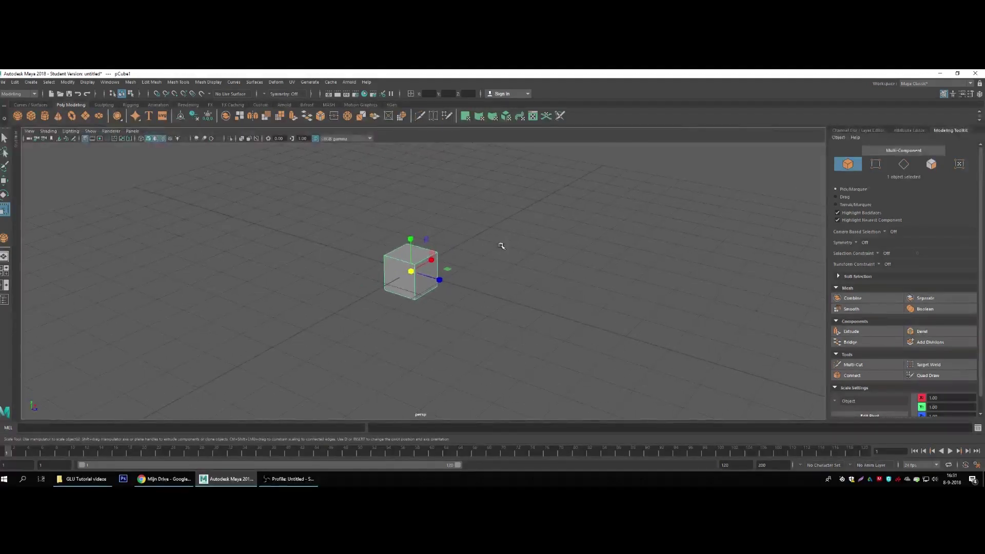
pyautogui.keyDown('alt'); pyautogui.moveTo(495, 226); pyautogui.dragTo(497, 275); pyautogui.keyUp('alt')
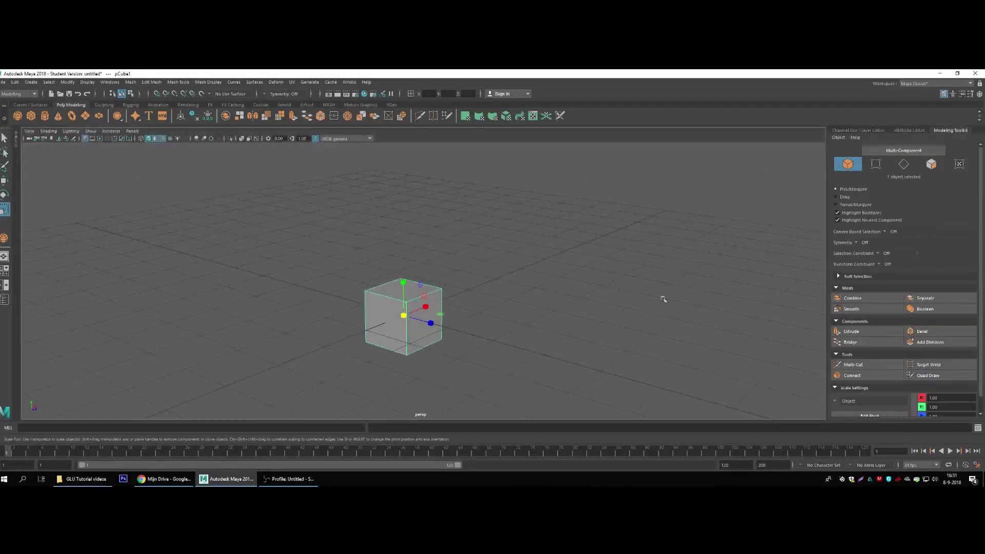
pyautogui.rightClick(429, 282)
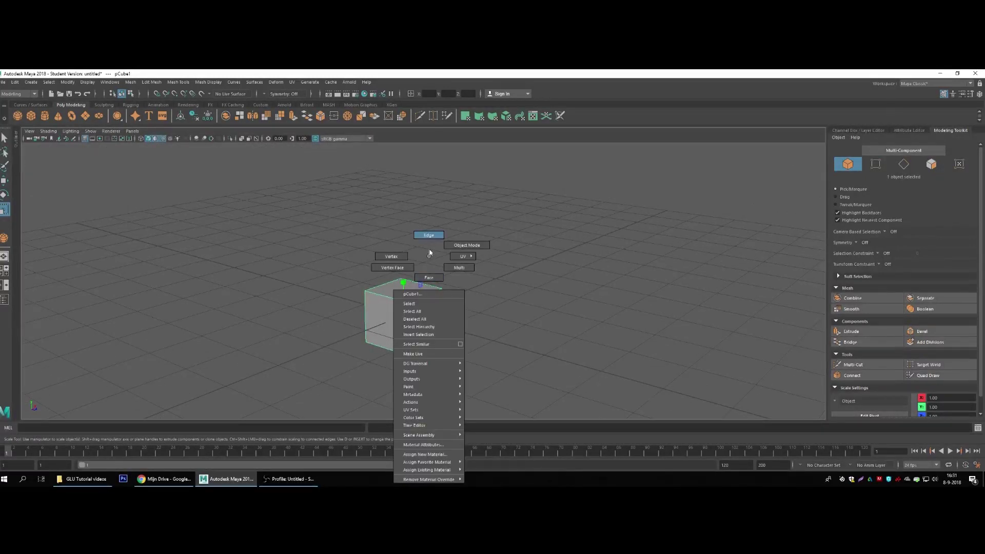
pyautogui.scroll(-2, 398, 300)
pyautogui.rightClick(398, 256)
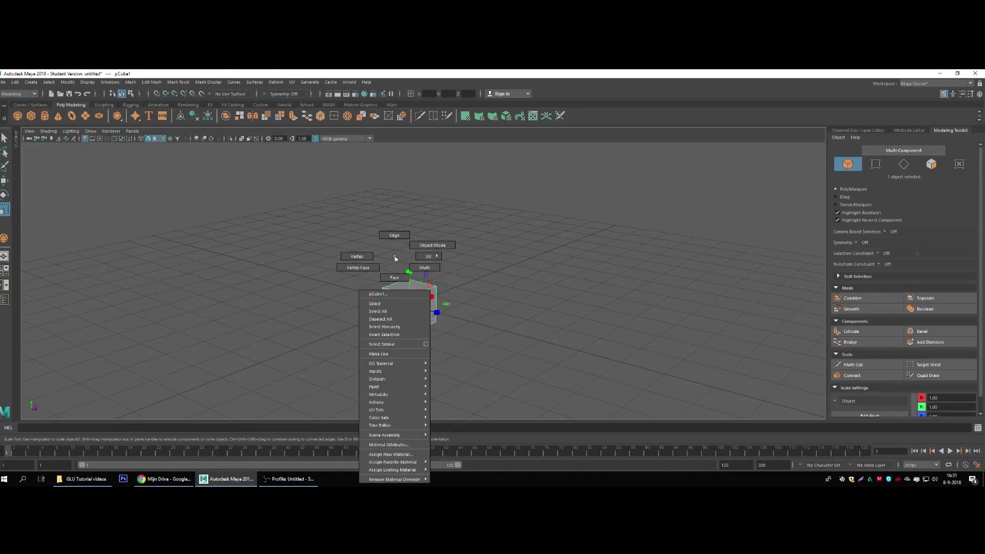
pyautogui.click(394, 234)
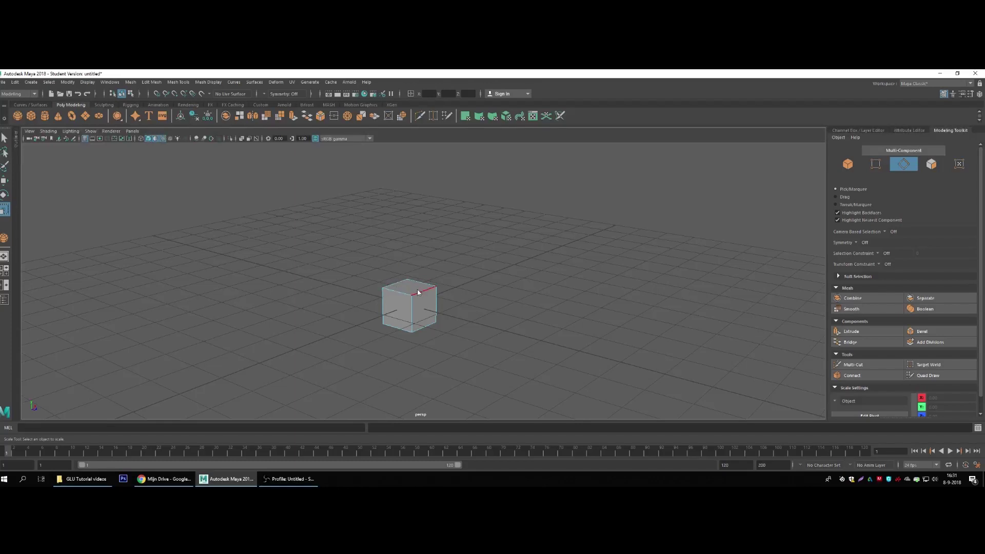
# Switch the cube to vertex mode and select two corner vertices.
pyautogui.rightClick(418, 288)
pyautogui.click(386, 257)
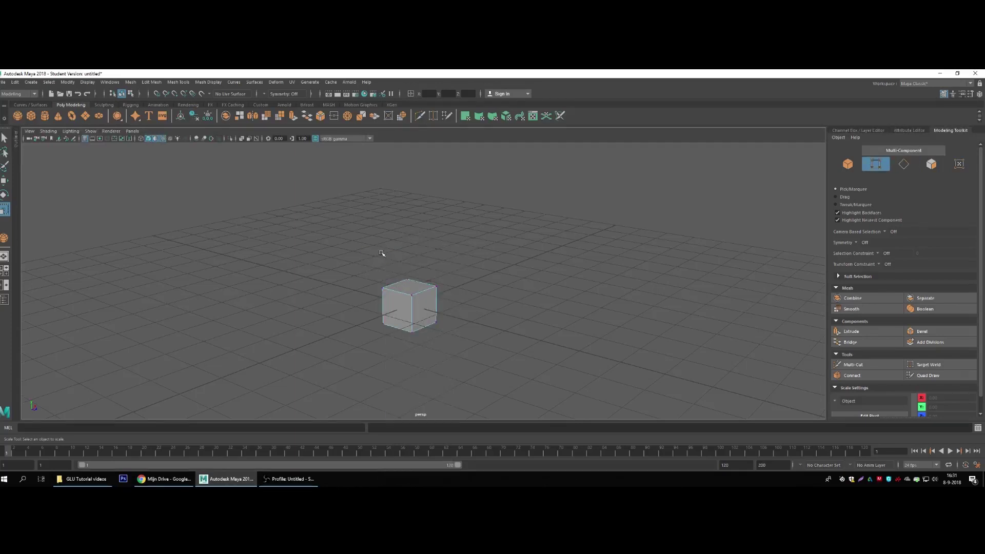
pyautogui.click(382, 289)
pyautogui.click(410, 286)
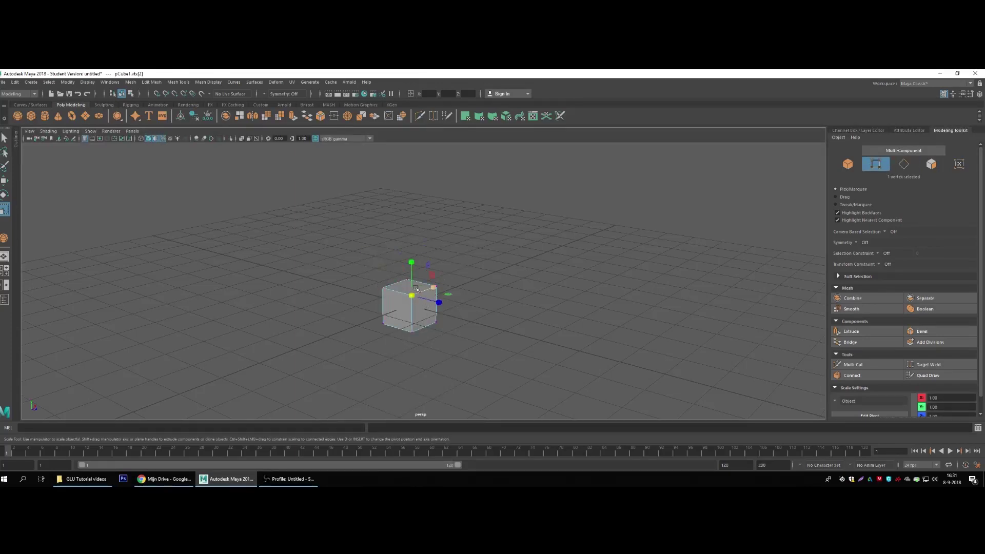
# Switch the cube to face mode and select two of its faces.
pyautogui.rightClick(402, 287)
pyautogui.click(401, 278)
pyautogui.click(396, 306)
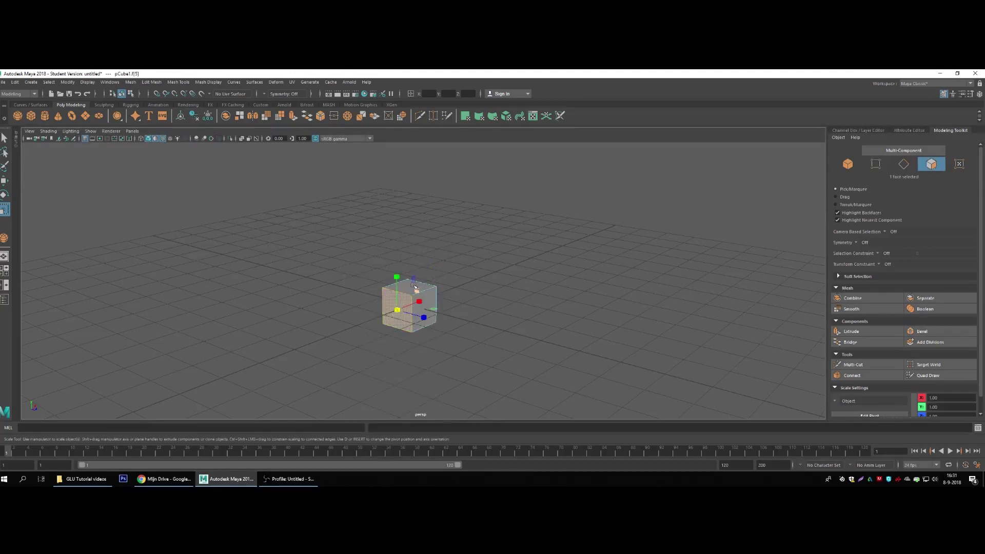
pyautogui.click(423, 306)
# Return the cube to object mode, then select its top face and a single vertex.
pyautogui.rightClick(404, 282)
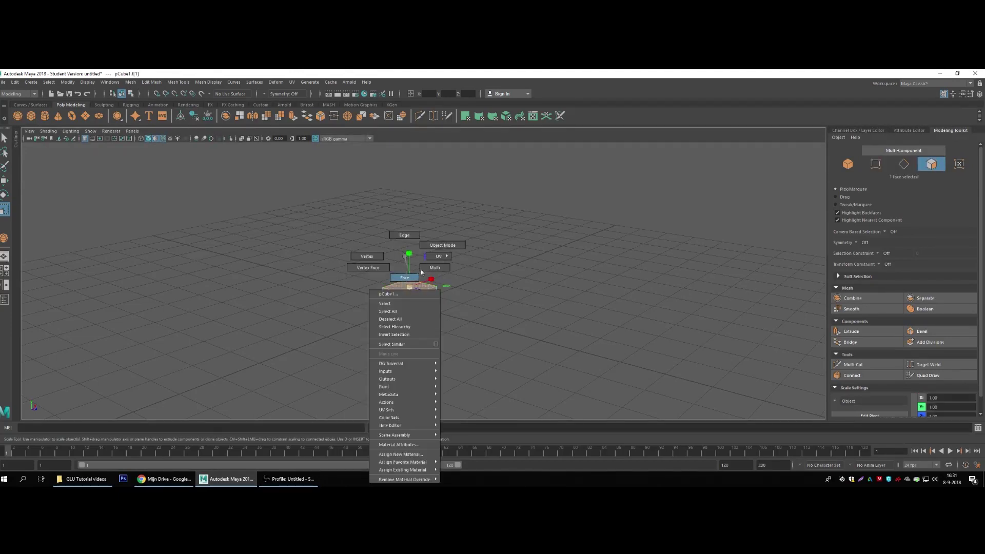
pyautogui.click(440, 247)
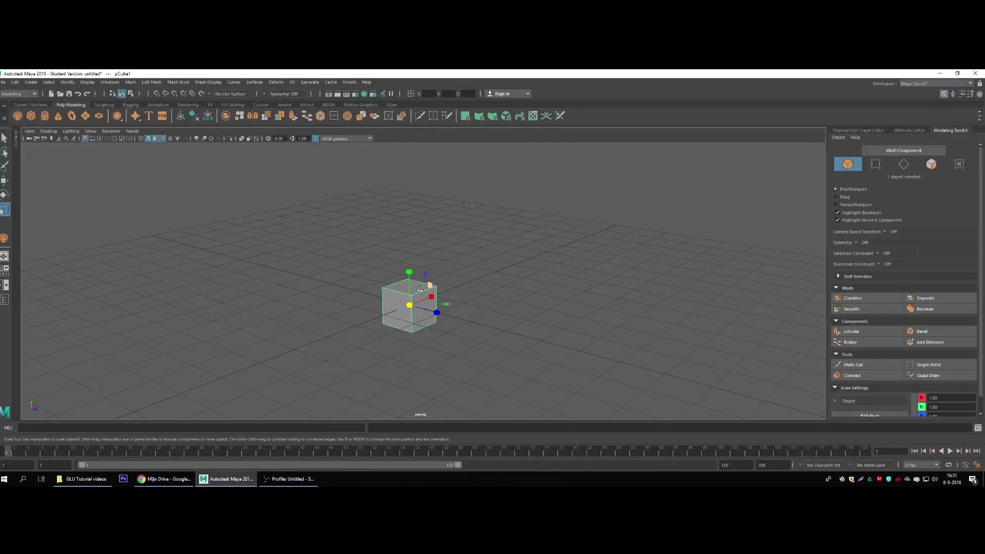
pyautogui.rightClick(411, 286)
pyautogui.click(412, 276)
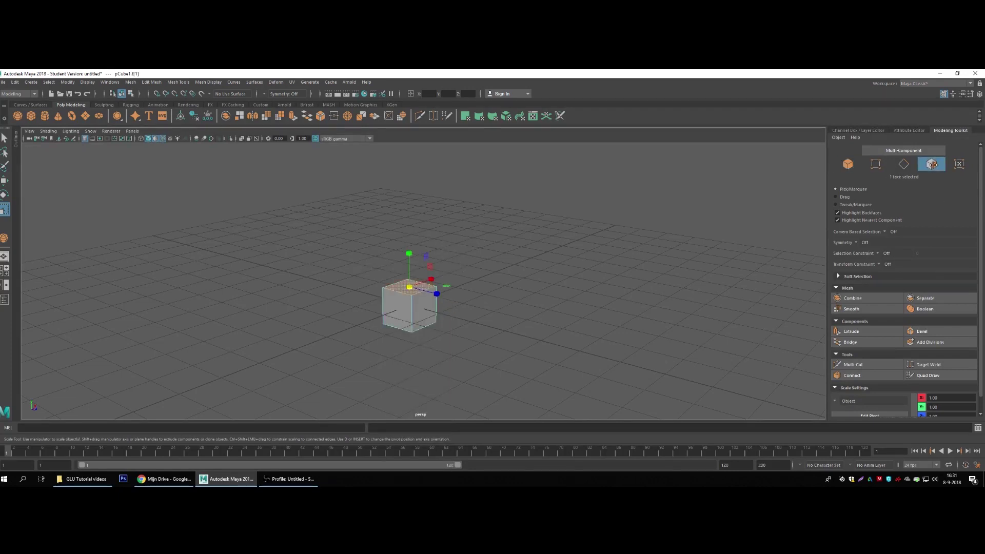
pyautogui.rightClick(416, 256)
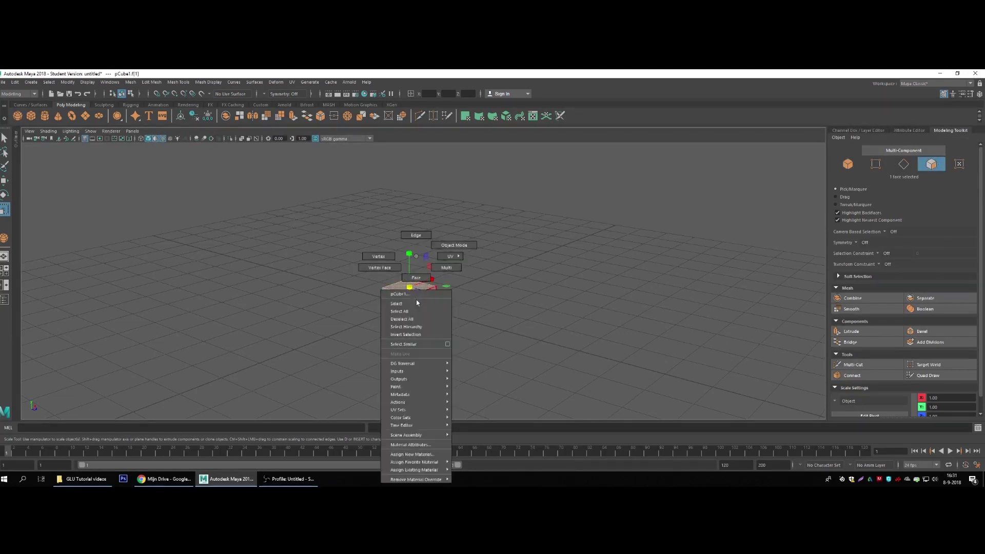
pyautogui.click(393, 259)
pyautogui.rightClick(392, 259)
pyautogui.click(380, 292)
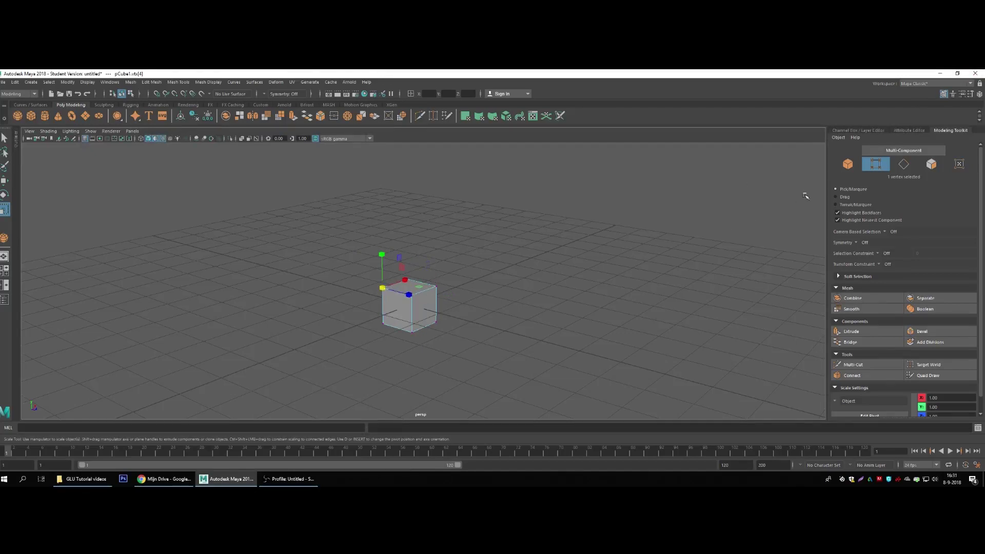
# Cycle face, vertex and edge modes with the Modeling Toolkit icons, ending in edge mode.
pyautogui.click(930, 164)
pyautogui.click(876, 164)
pyautogui.click(913, 167)
pyautogui.click(931, 165)
pyautogui.click(875, 164)
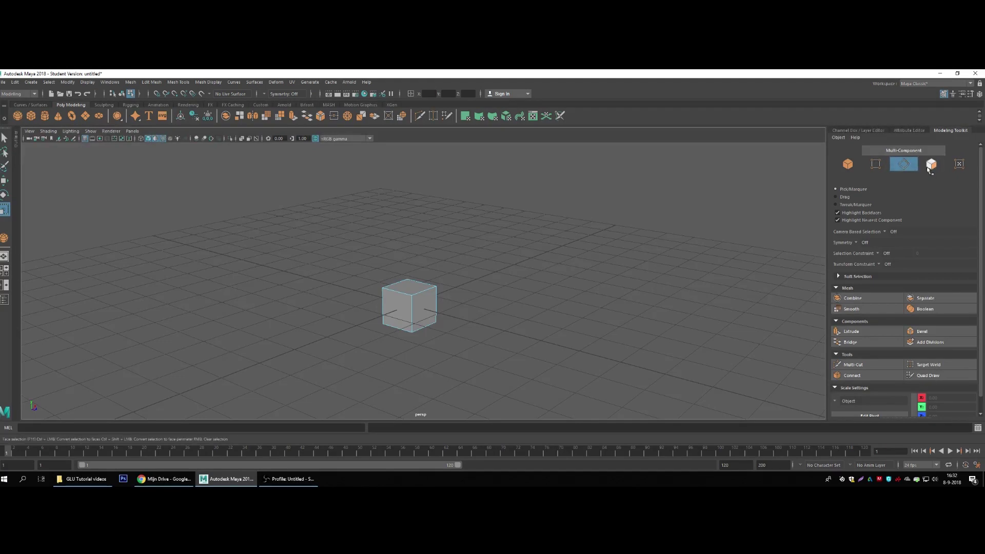
# Set the viewport to Smooth Shade All with Wireframe on Shaded, then dolly the camera back.
pyautogui.click(931, 164)
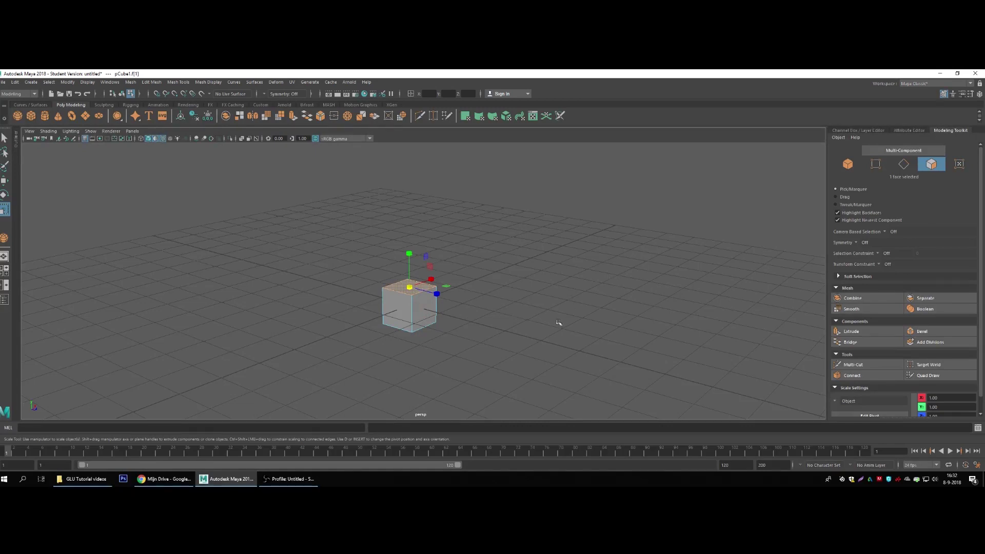
pyautogui.click(141, 139)
pyautogui.click(148, 139)
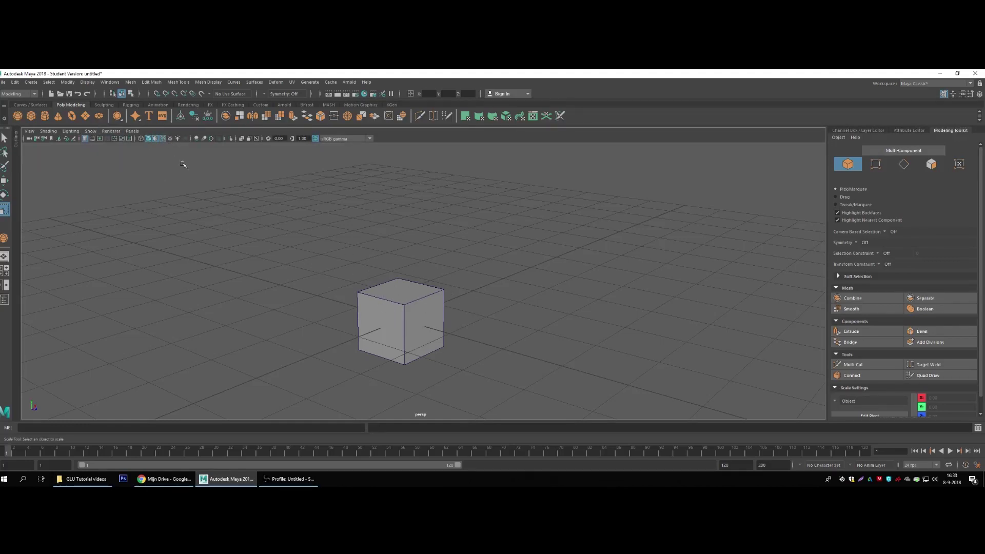
pyautogui.click(163, 139)
pyautogui.keyDown('alt'); pyautogui.moveTo(176, 274); pyautogui.dragTo(191, 274); pyautogui.keyUp('alt')
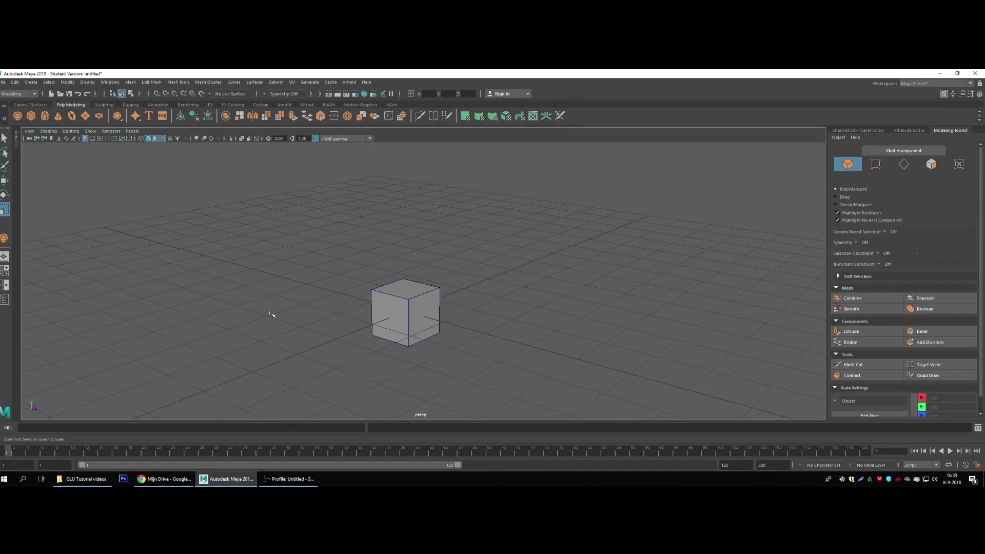
pyautogui.press('space')
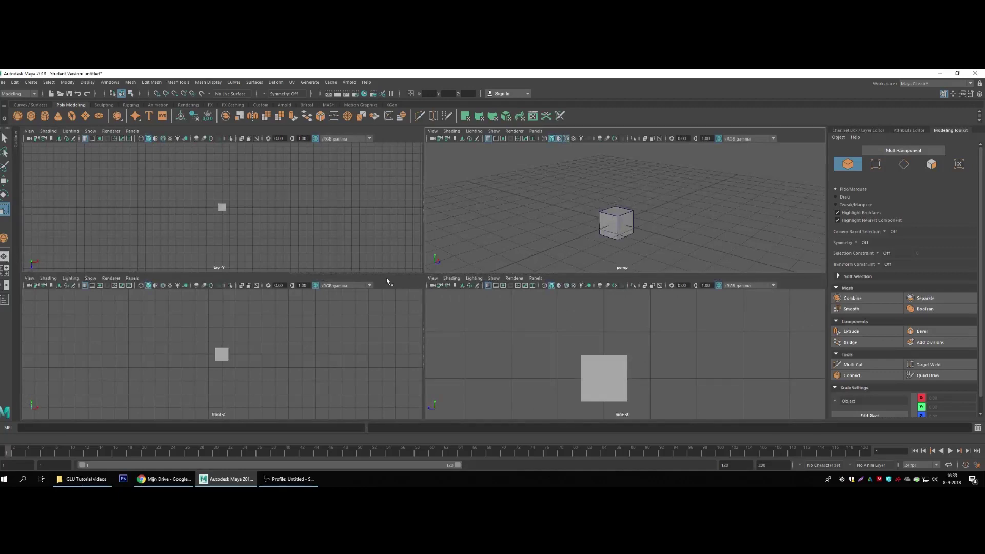
pyautogui.press('space')
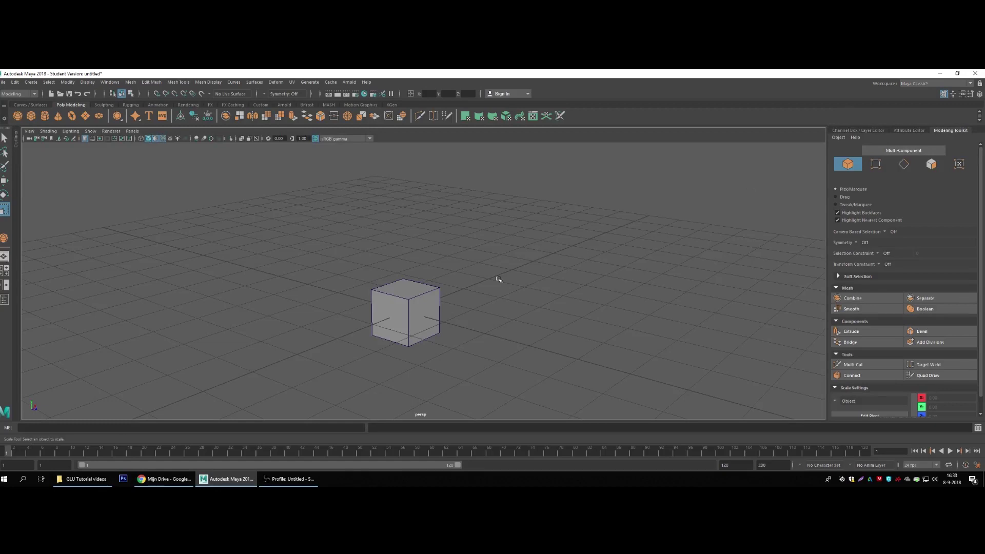
pyautogui.moveTo(946, 132); pyautogui.dragTo(927, 131)
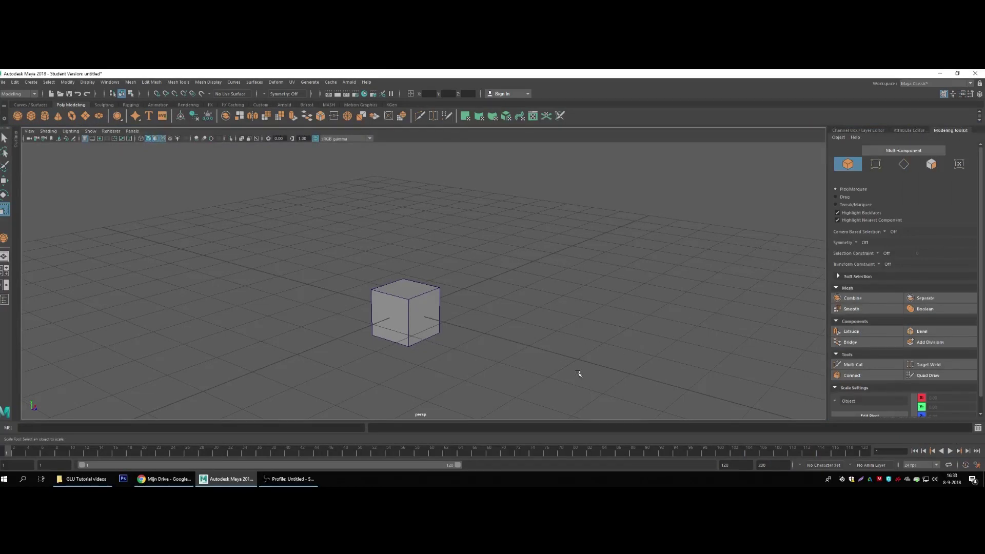